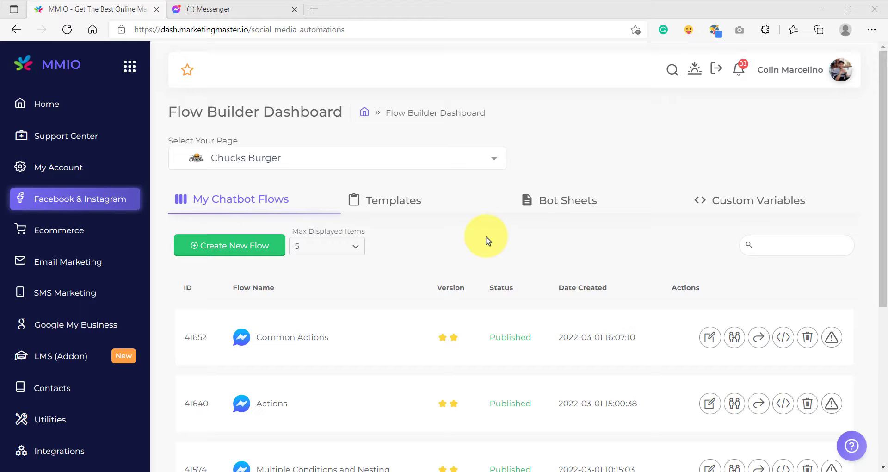
# Step: Create a new chatbot flow named "Actions and Chatbot Integrations" for the Chucks Burger page
pyautogui.click(217, 246)
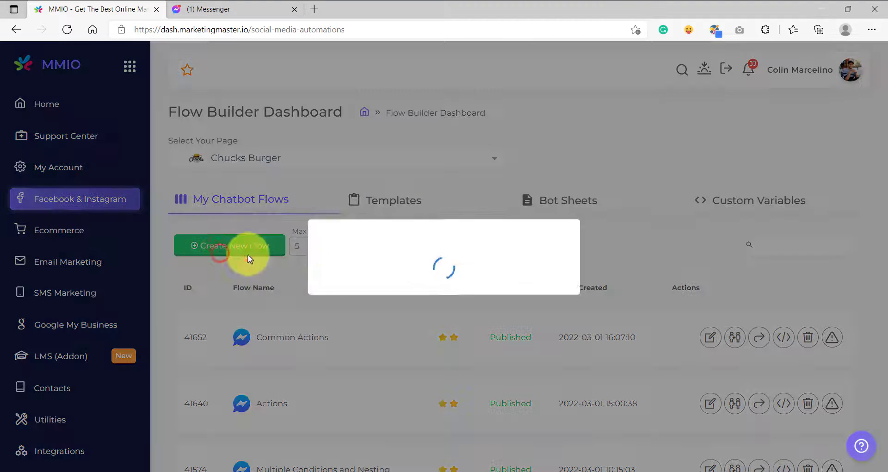
pyautogui.click(398, 257)
pyautogui.write('Actions and Chatbot Integrations')
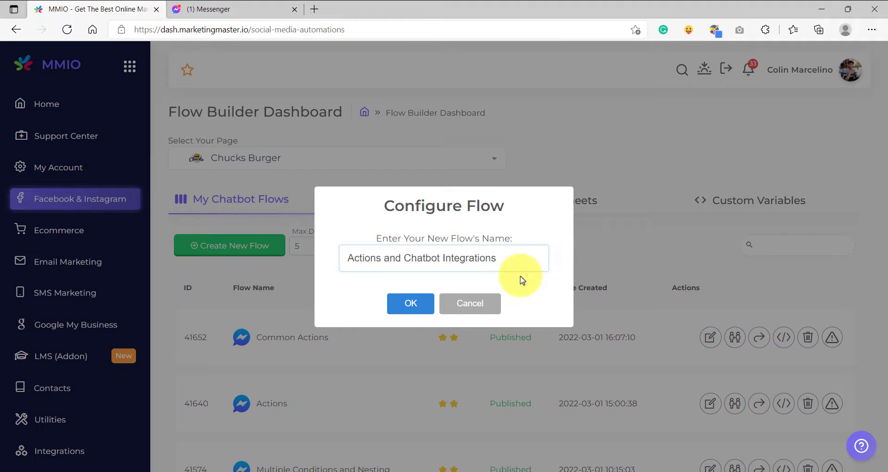
pyautogui.click(413, 308)
# Step: Connect a new Text block to the Reference block, with a message greeting {{first_name}} and asking for their email address to send the goodies
pyautogui.moveTo(422, 272); pyautogui.dragTo(265, 264)
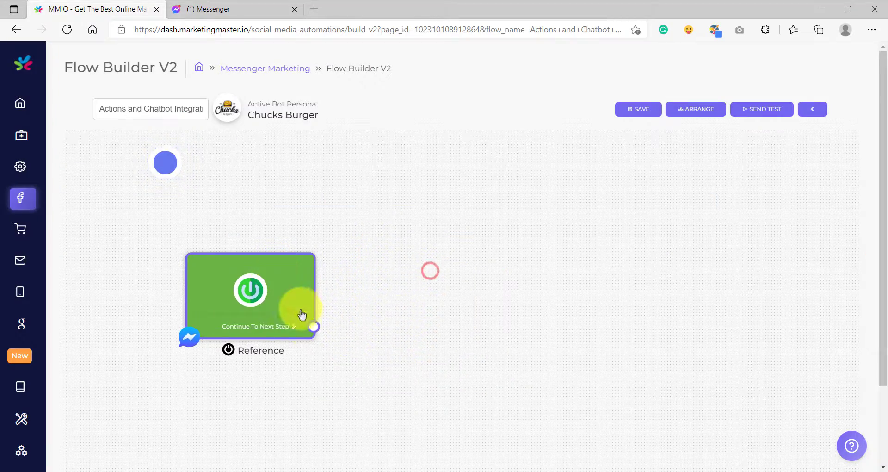
pyautogui.moveTo(314, 326); pyautogui.dragTo(407, 243)
pyautogui.click(432, 250)
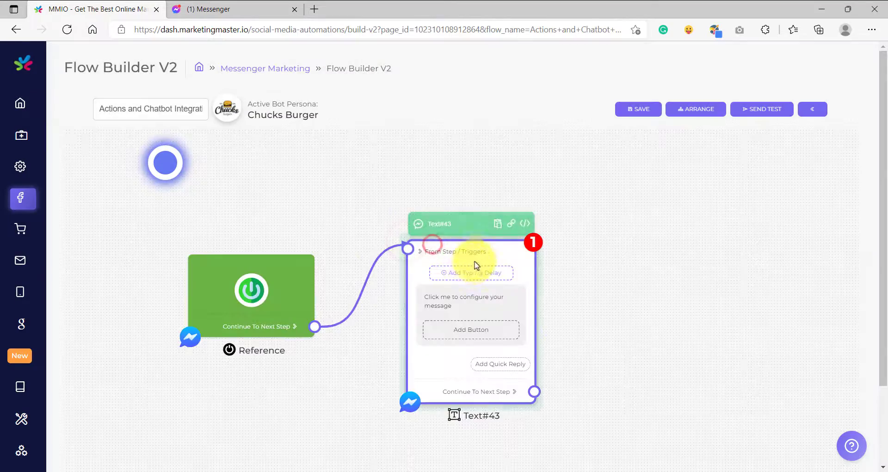
pyautogui.click(438, 294)
pyautogui.click(399, 255)
pyautogui.write("Hello there {{first_name}}!  Please let us know your email address so we can send the goodies to your email!  Simply click your email as shown on the button below 👇  (💁 If you don't see a button containing your email, then please manually type your email instead...)")
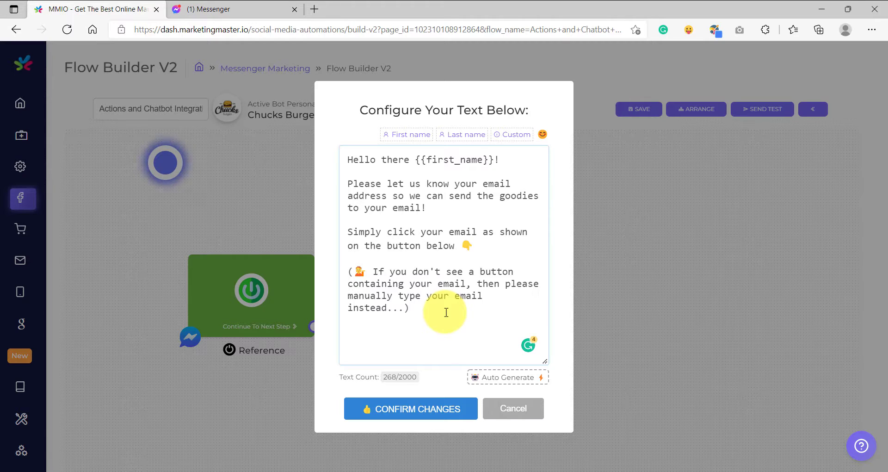
pyautogui.click(430, 409)
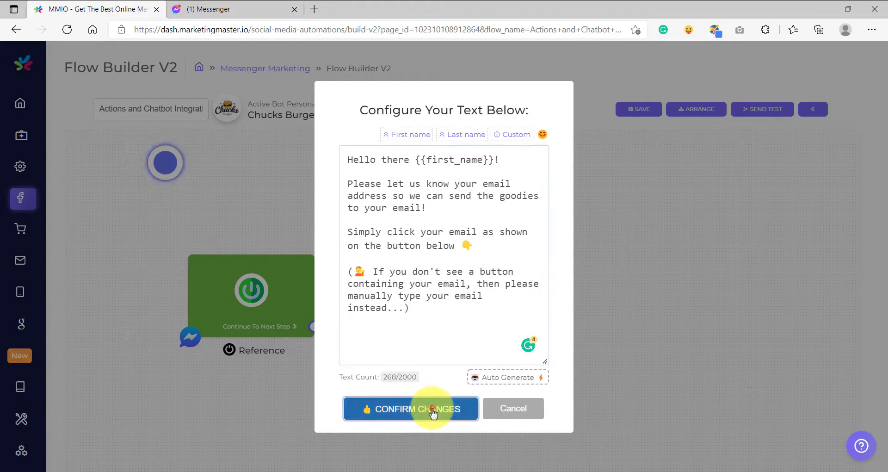
# Step: Add a quick reply of type Email to the text block that asks for the email address
pyautogui.scroll(-3, 460, 333)
pyautogui.moveTo(344, 287); pyautogui.dragTo(351, 306)
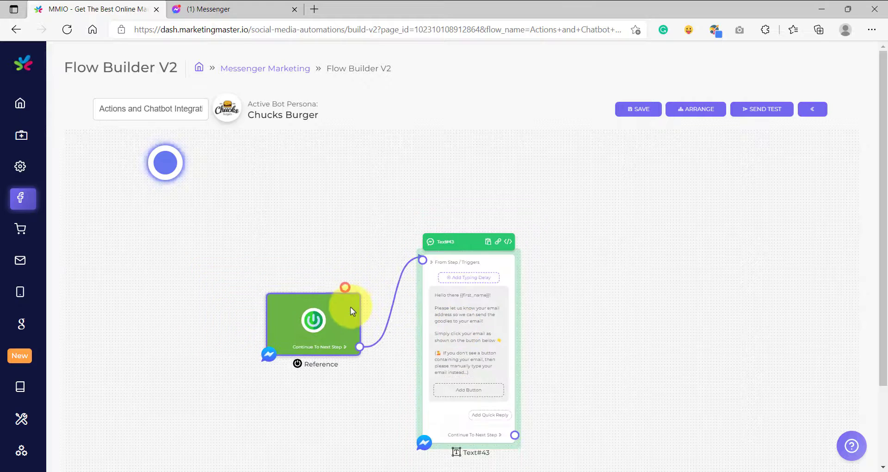
pyautogui.moveTo(551, 331); pyautogui.dragTo(525, 297)
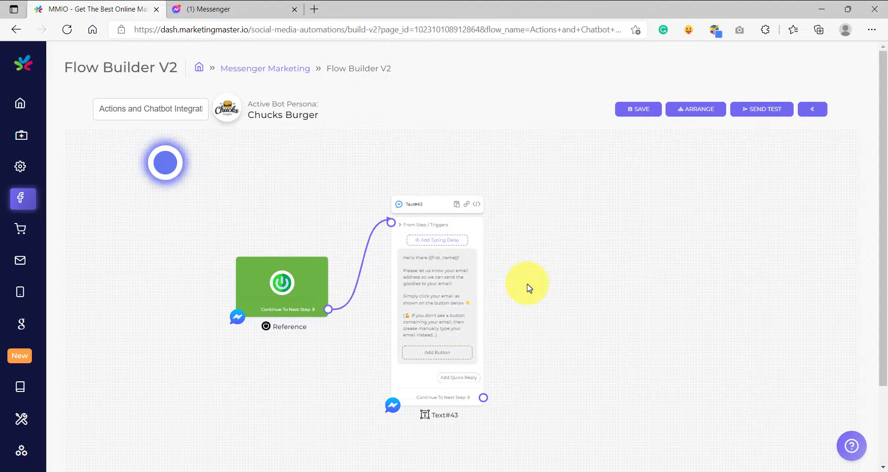
pyautogui.scroll(-1, 511, 365)
pyautogui.moveTo(511, 381); pyautogui.dragTo(496, 327)
pyautogui.scroll(5, 481, 326)
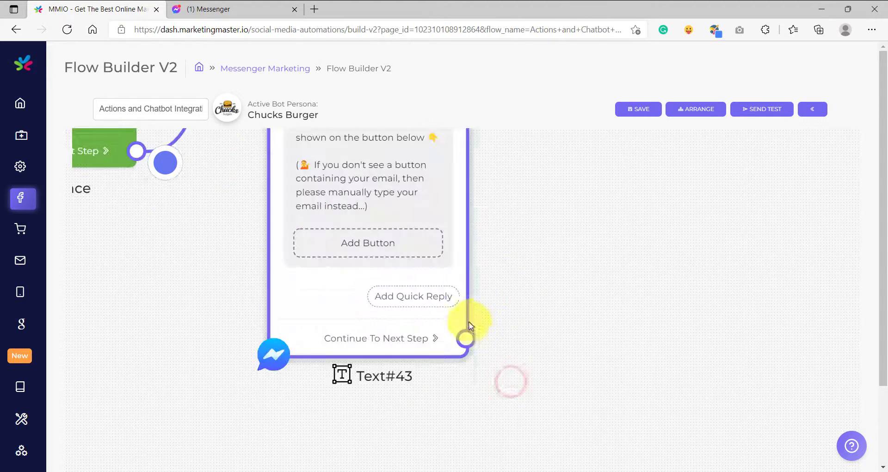
pyautogui.click(431, 297)
pyautogui.click(419, 262)
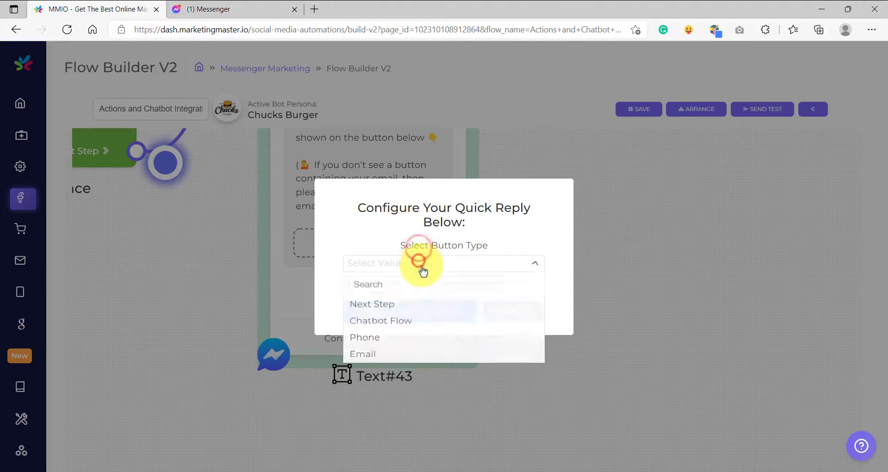
pyautogui.click(386, 355)
pyautogui.click(390, 309)
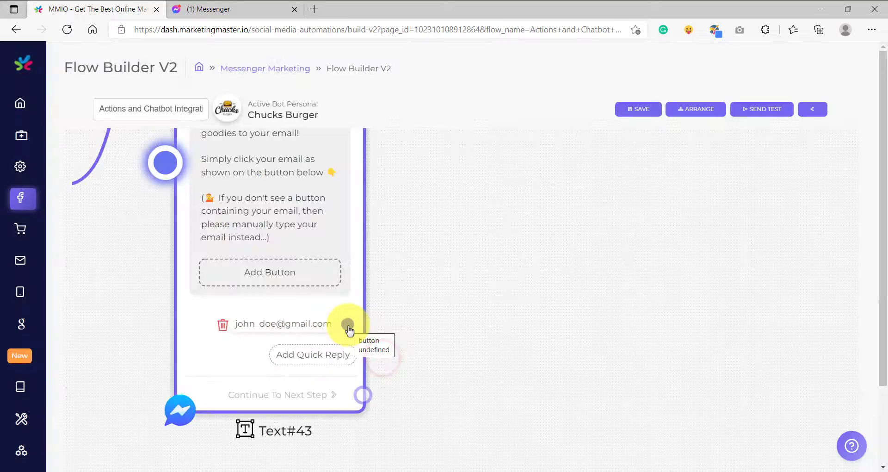
# Step: Attach a UserInput block to the email quick reply, using a new dynamic custom variable named "Mailchimp Email"
pyautogui.moveTo(349, 328); pyautogui.dragTo(511, 206)
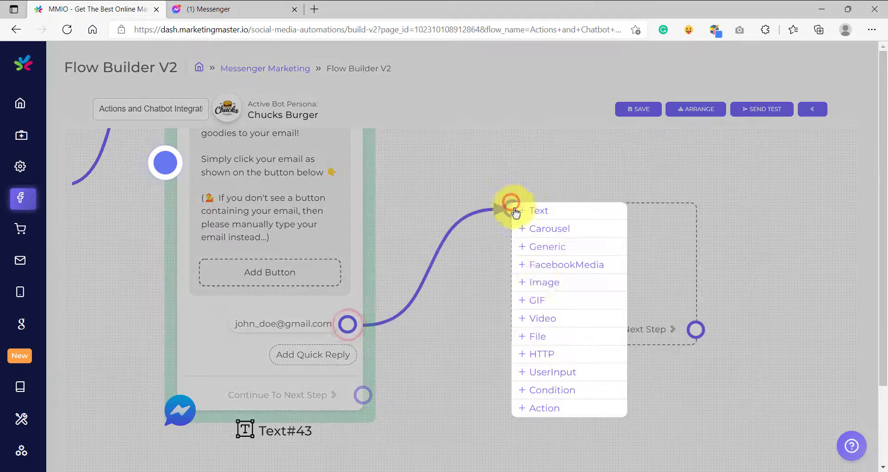
pyautogui.click(536, 370)
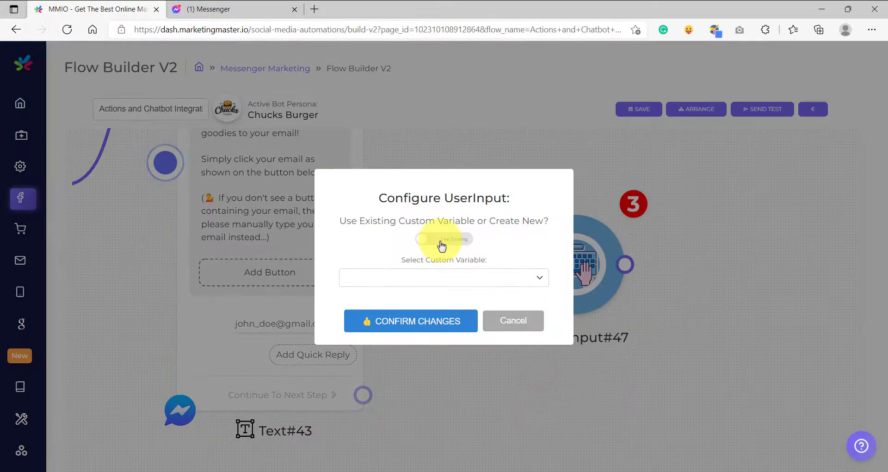
pyautogui.click(441, 239)
pyautogui.click(416, 233)
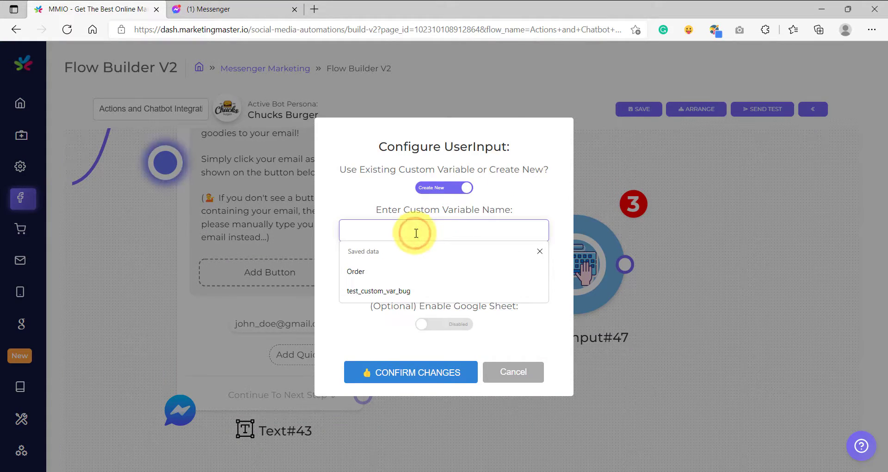
pyautogui.write('Mailchimp')
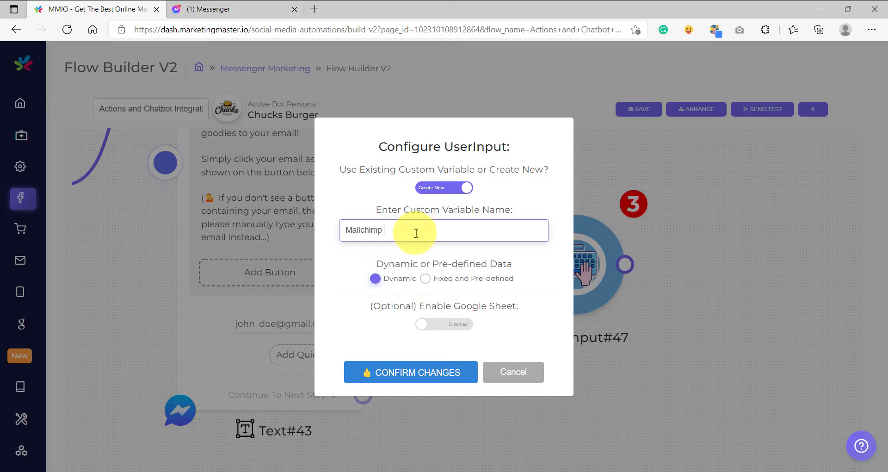
pyautogui.write(' Email')
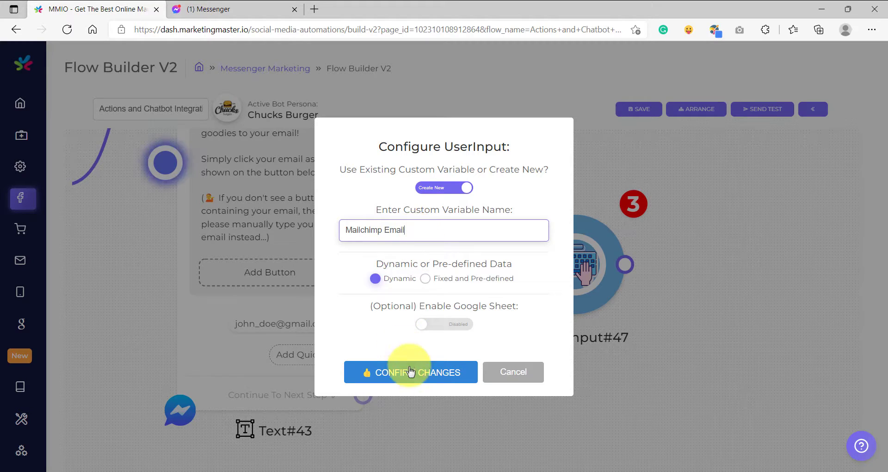
pyautogui.click(409, 372)
# Step: Connect a new Text block to the output of the UserInput block
pyautogui.scroll(-1, 497, 355)
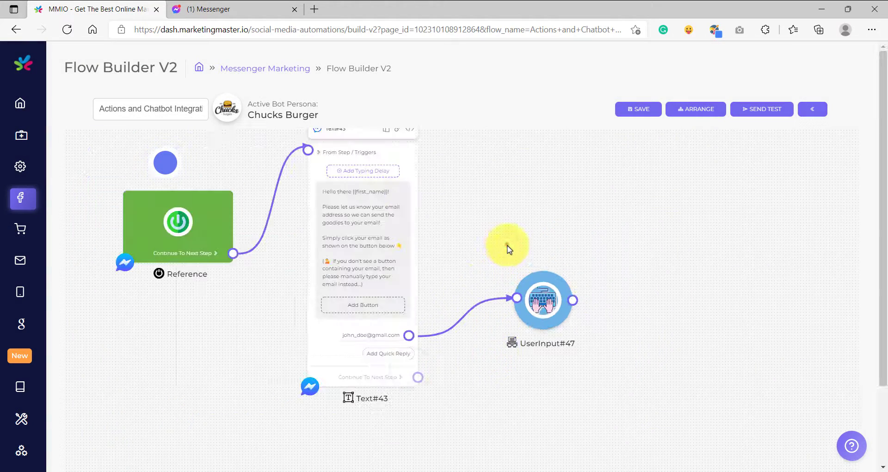
pyautogui.moveTo(508, 244); pyautogui.dragTo(479, 281)
pyautogui.moveTo(507, 306); pyautogui.dragTo(503, 283)
pyautogui.scroll(-3, 460, 212)
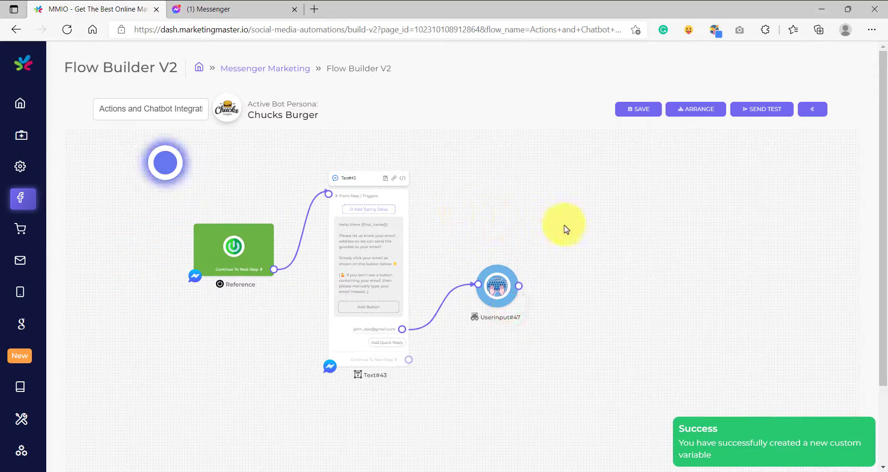
pyautogui.moveTo(565, 224); pyautogui.dragTo(449, 208)
pyautogui.scroll(5, 442, 246)
pyautogui.moveTo(449, 242); pyautogui.dragTo(392, 272)
pyautogui.moveTo(319, 316); pyautogui.dragTo(432, 207)
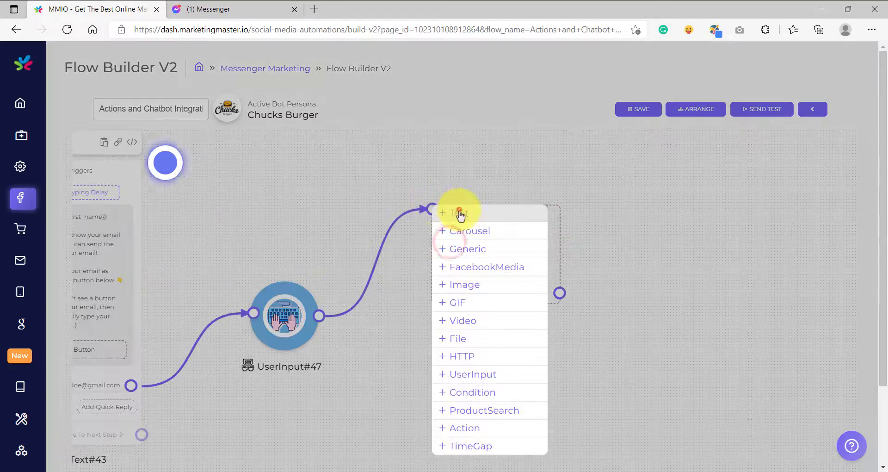
pyautogui.click(458, 211)
# Step: Set the new text block's message to "Thank you for giving your email! Please check your email inbox for the goodies!"
pyautogui.click(470, 267)
pyautogui.click(403, 253)
pyautogui.write('Thank you for giving your email!  Please check your email inbox for the goodies!')
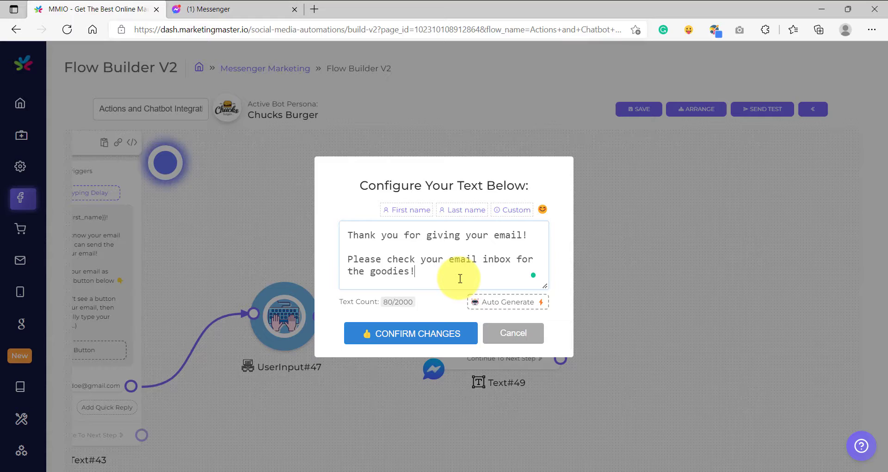
pyautogui.click(423, 329)
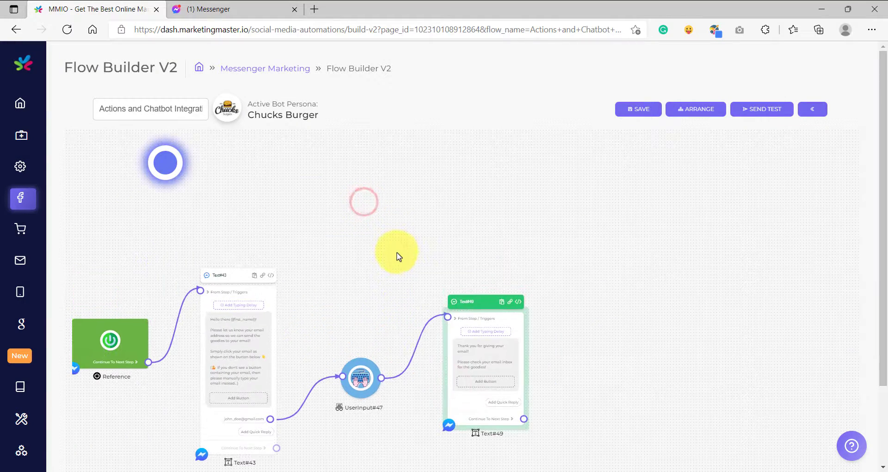
# Step: Add a standalone Action block to the canvas and place it above the UserInput block
pyautogui.rightClick(355, 204)
pyautogui.click(410, 425)
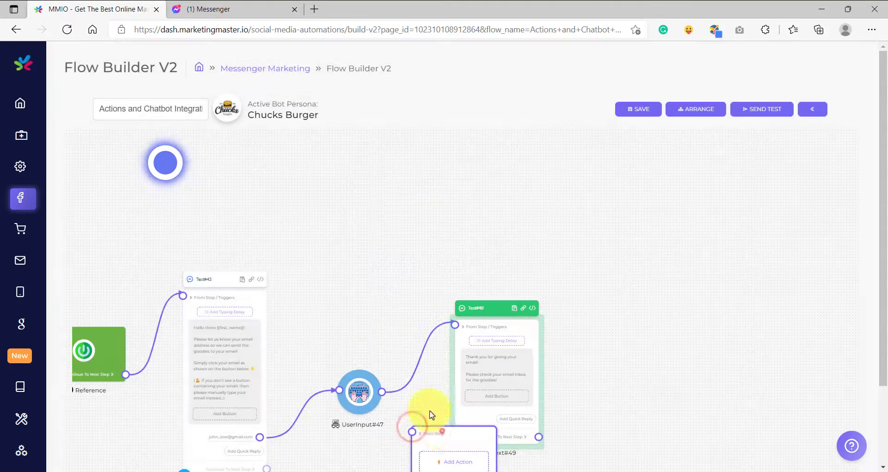
pyautogui.moveTo(423, 419); pyautogui.dragTo(363, 254)
# Step: Shift the Action block slightly up and connect its next step to the thank-you text block
pyautogui.scroll(3, 298, 427)
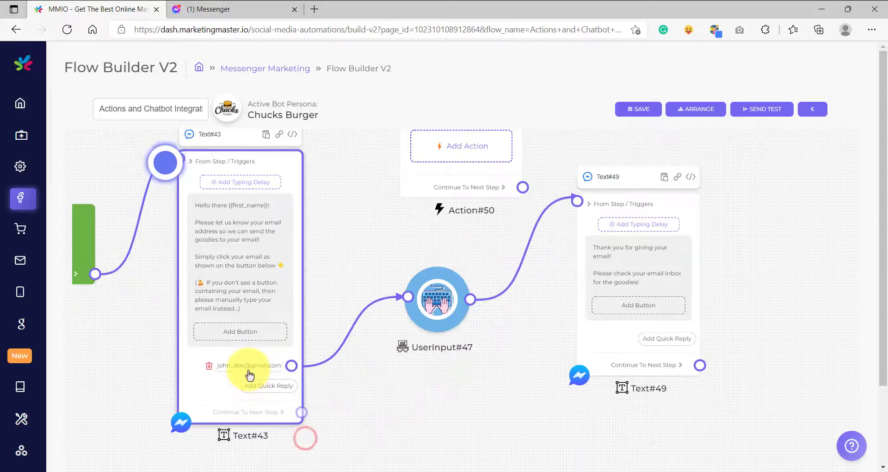
pyautogui.scroll(5, 246, 372)
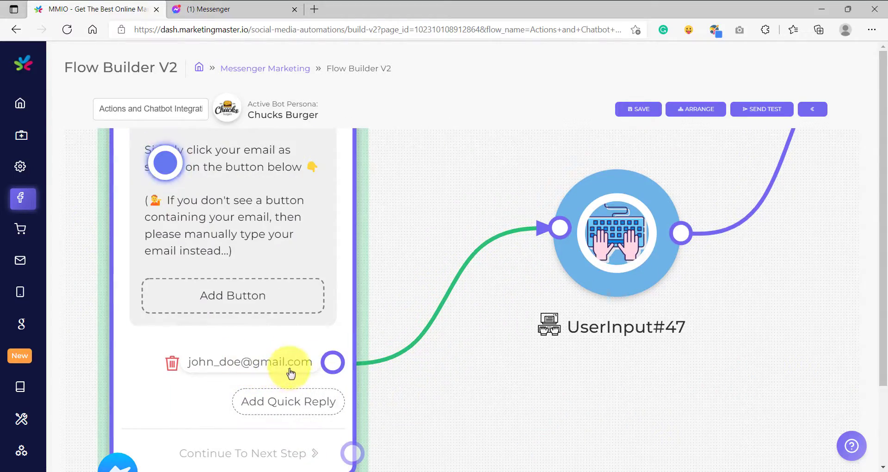
pyautogui.scroll(-4, 289, 365)
pyautogui.scroll(3, 290, 367)
pyautogui.scroll(-2, 290, 370)
pyautogui.scroll(-3, 290, 370)
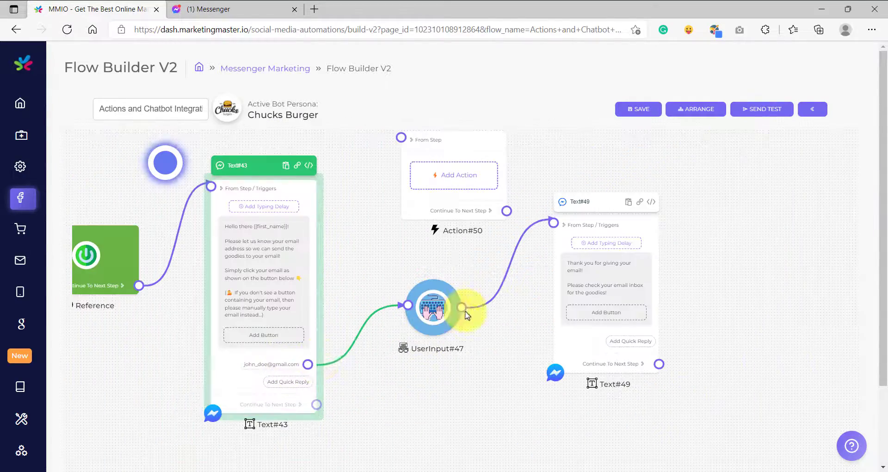
pyautogui.moveTo(519, 318); pyautogui.dragTo(451, 362)
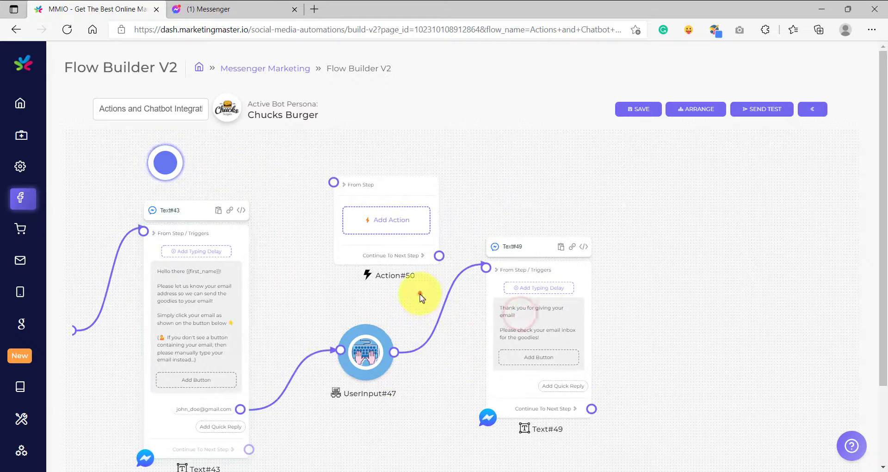
pyautogui.moveTo(420, 294); pyautogui.dragTo(415, 349)
pyautogui.moveTo(430, 237); pyautogui.dragTo(408, 199)
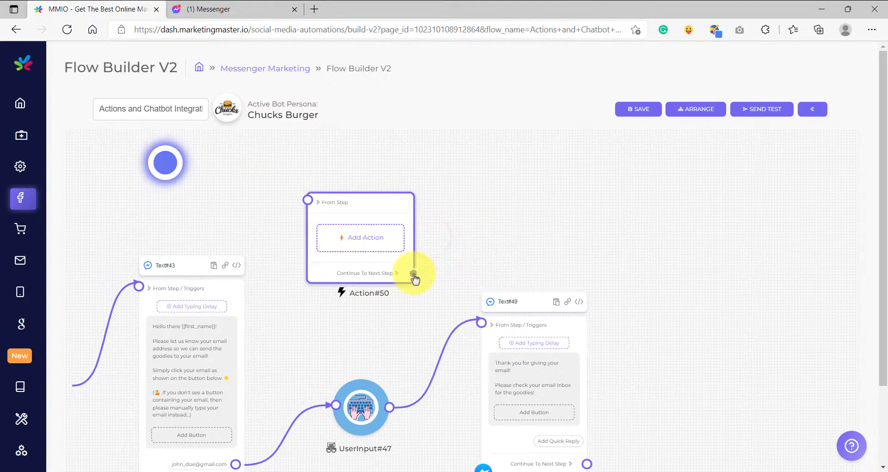
pyautogui.moveTo(413, 272); pyautogui.dragTo(482, 326)
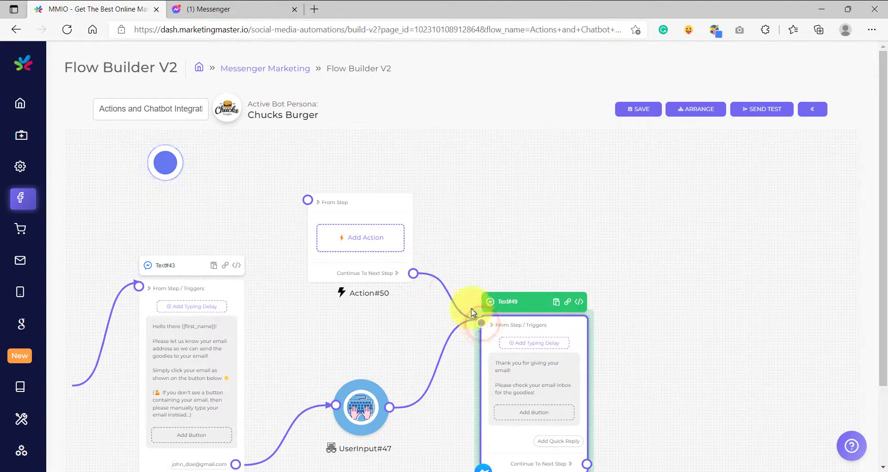
# Step: Search the action types available for the Action block for "mail" without adding an action
pyautogui.click(363, 238)
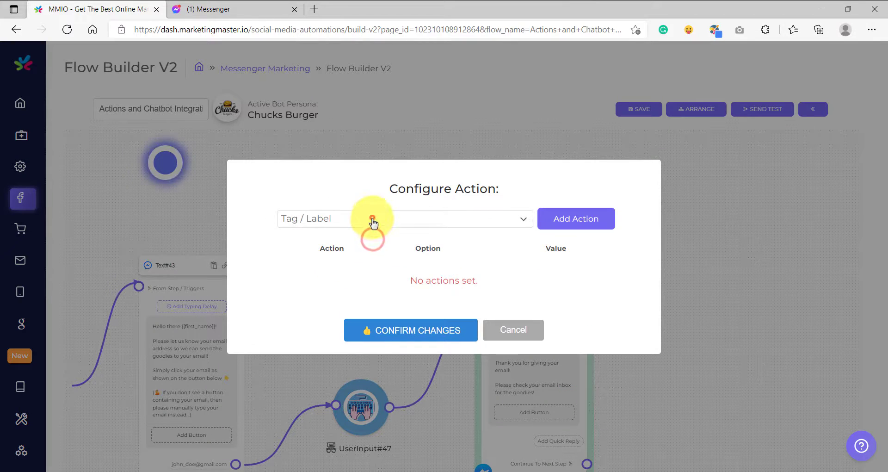
pyautogui.click(366, 218)
pyautogui.scroll(-2, 353, 301)
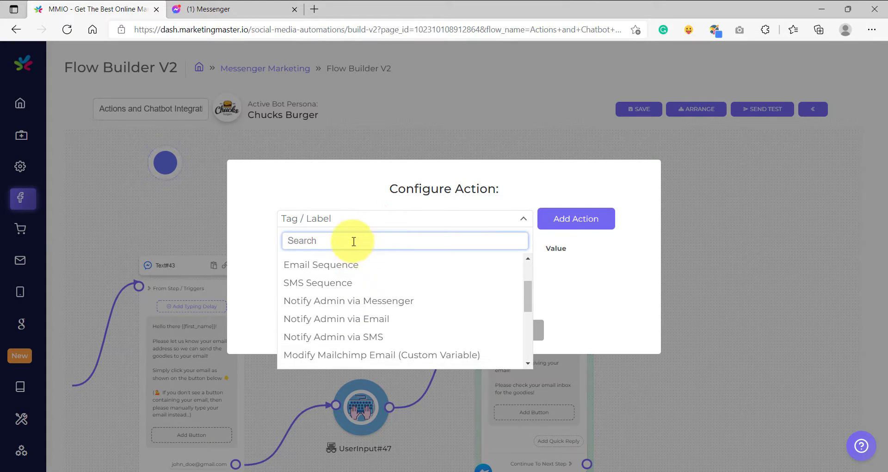
pyautogui.write('ai')
pyautogui.press('BackSpace')
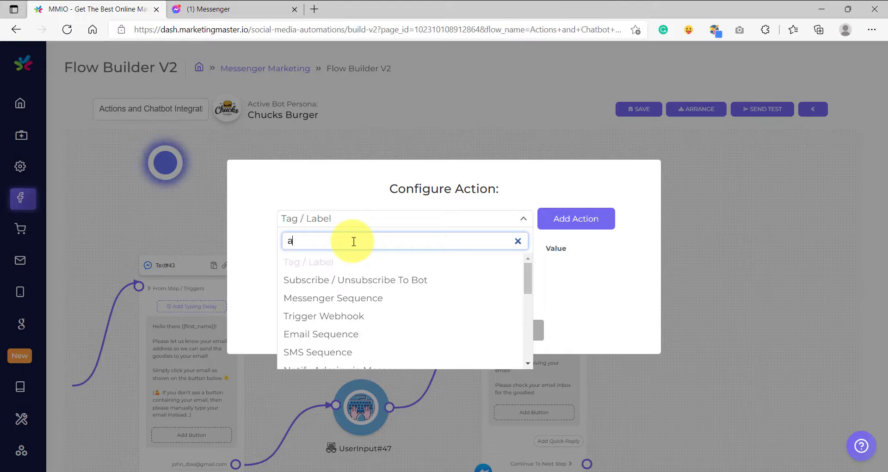
pyautogui.write('m')
pyautogui.press('BackSpace')
pyautogui.press('BackSpace')
pyautogui.write('mail')
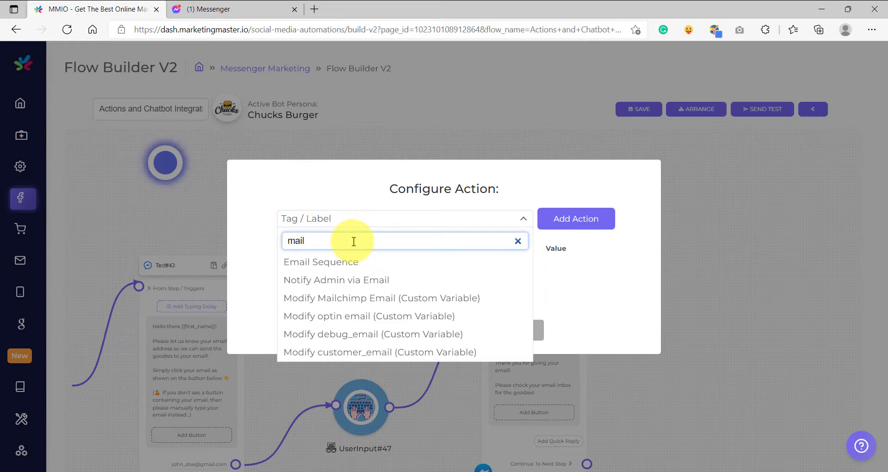
pyautogui.click(759, 246)
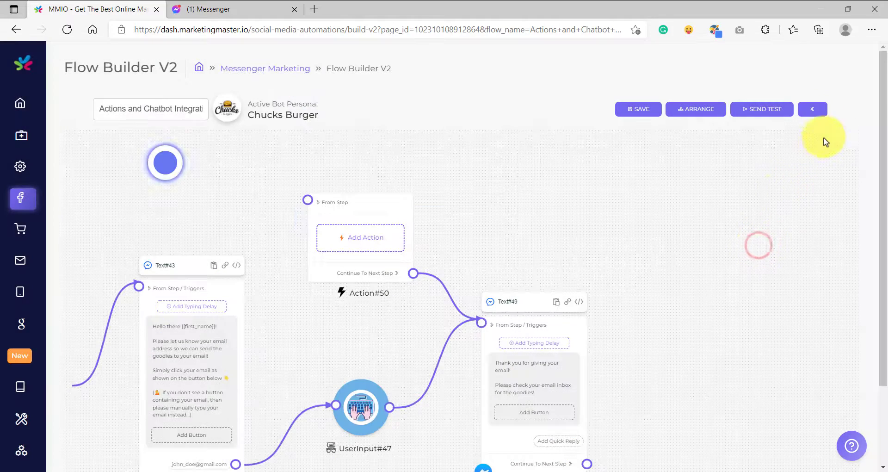
# Step: Open the Integrations page of the dashboard
pyautogui.moveTo(20, 258)
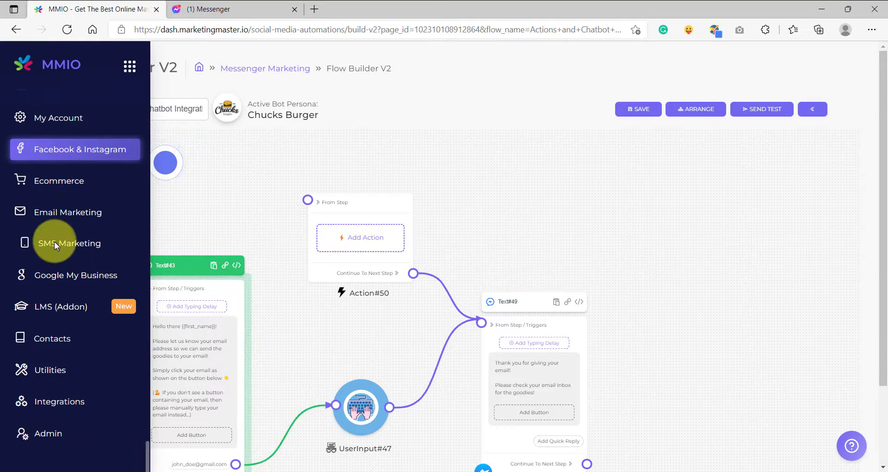
pyautogui.click(67, 406)
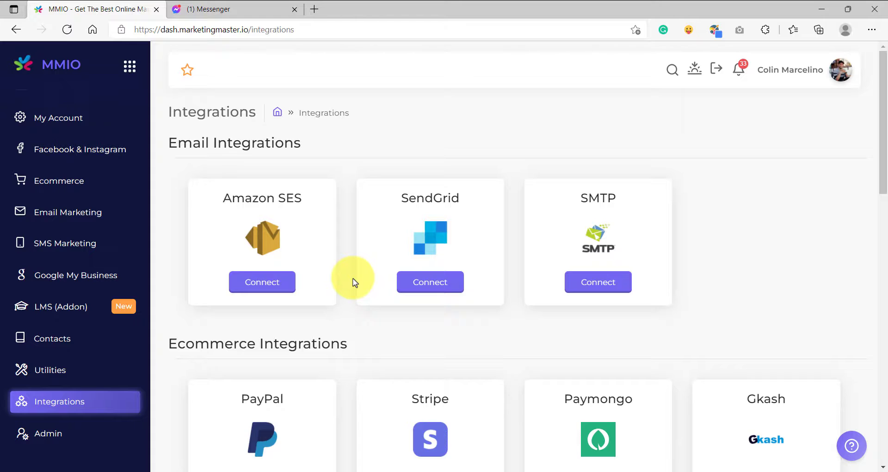
# Step: Find MailChimp among the Messenger Chatbot Integrations and open its connection setup
pyautogui.scroll(-10, 353, 280)
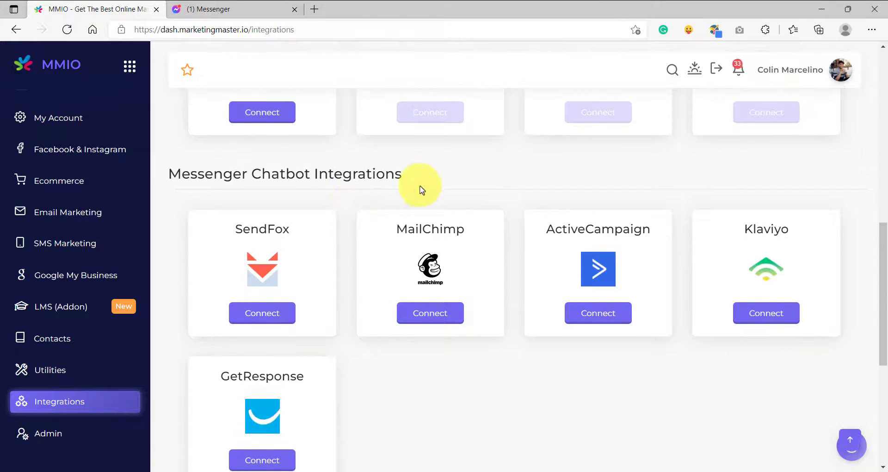
pyautogui.moveTo(420, 179); pyautogui.dragTo(154, 170)
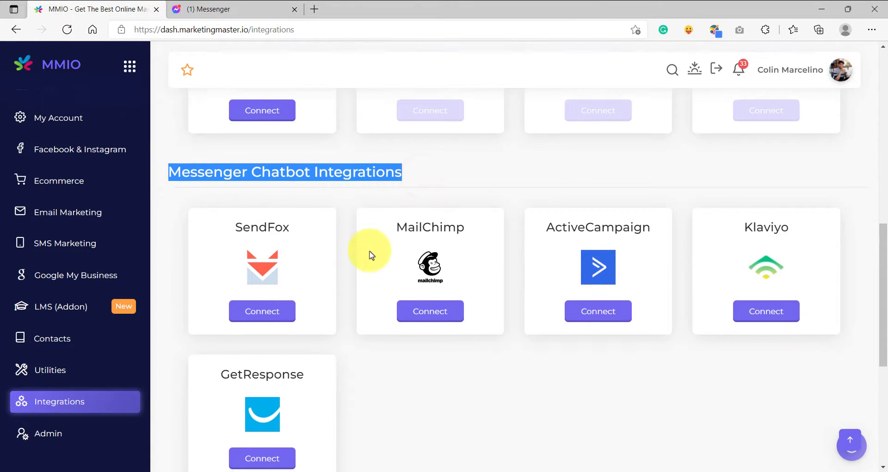
pyautogui.scroll(-1, 346, 261)
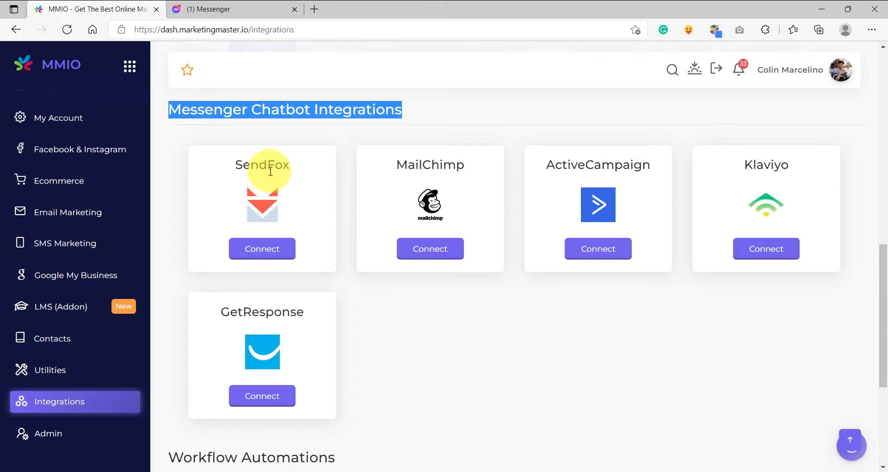
pyautogui.click(402, 166)
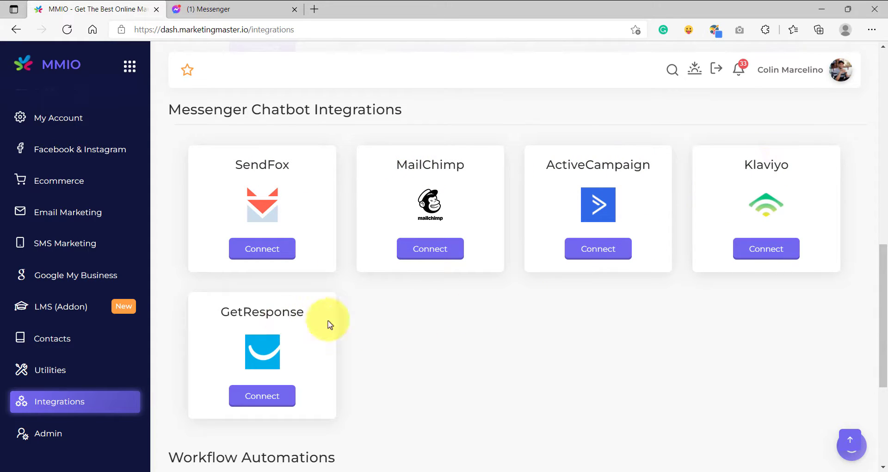
pyautogui.doubleClick(439, 163)
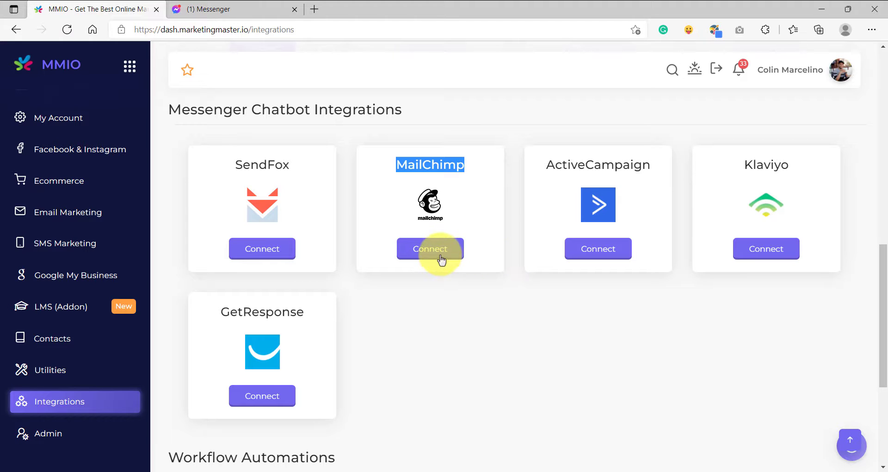
pyautogui.click(479, 194)
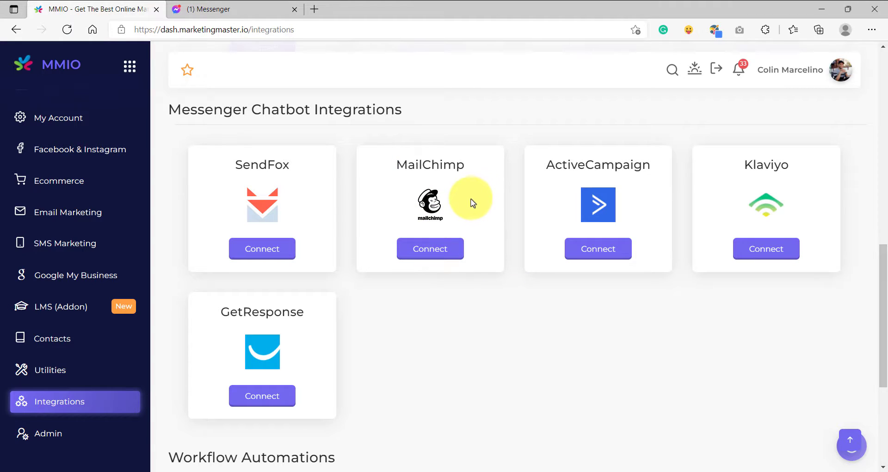
pyautogui.click(447, 247)
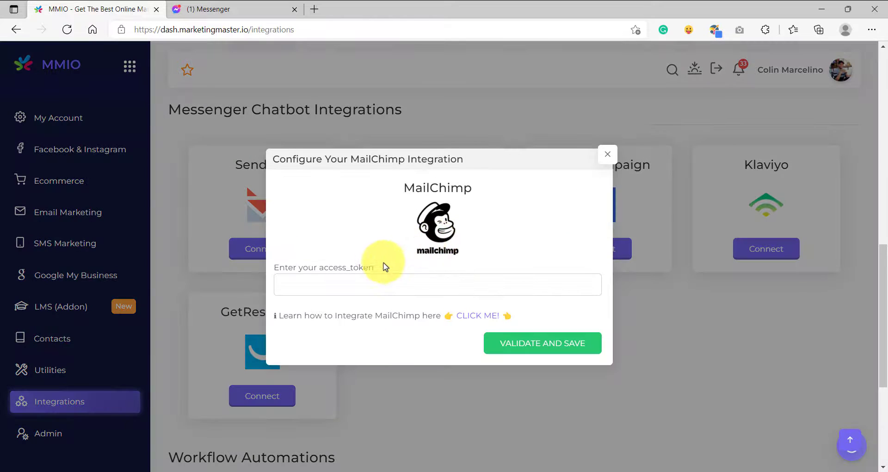
pyautogui.doubleClick(348, 270)
pyautogui.click(319, 253)
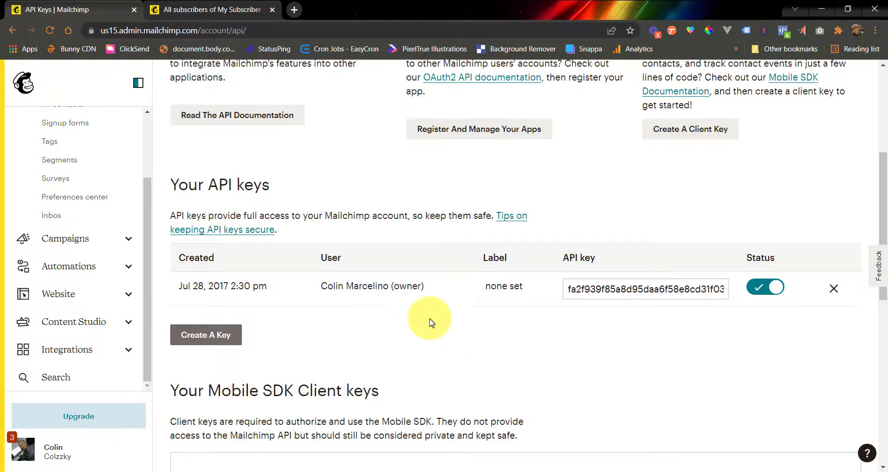
# Step: Switch to Mailchimp and open the account's API keys page from the profile's extras
pyautogui.scroll(5, 421, 300)
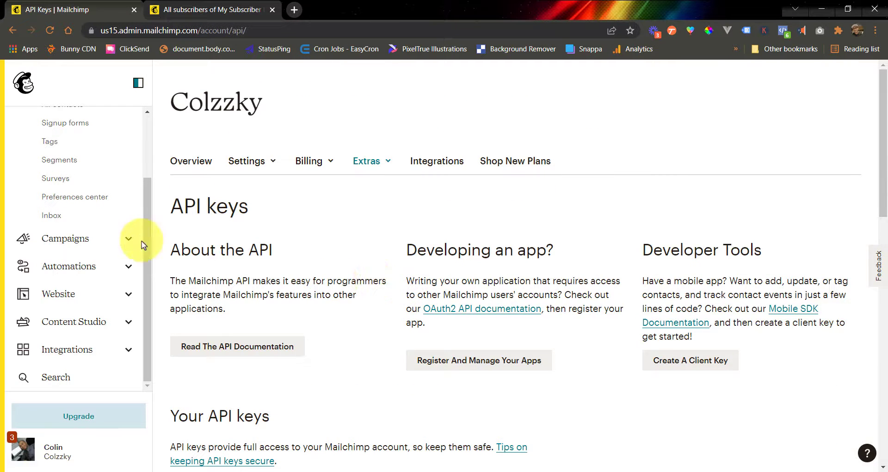
pyautogui.scroll(2, 134, 233)
pyautogui.scroll(-2, 134, 249)
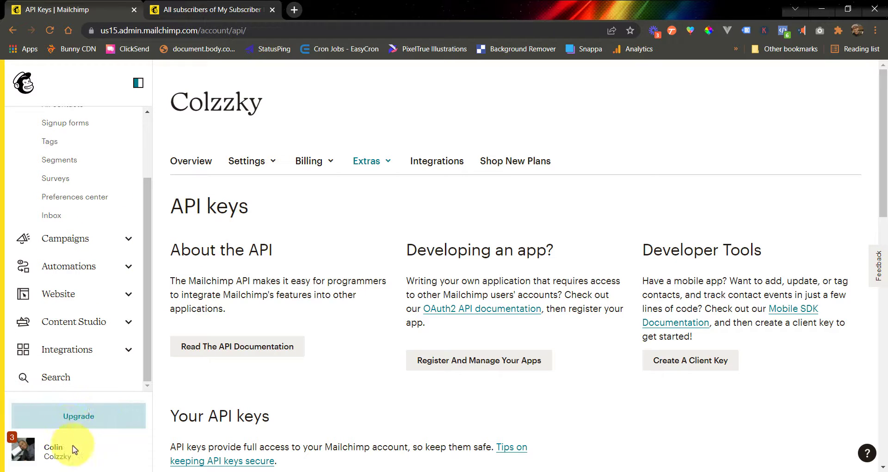
pyautogui.click(24, 455)
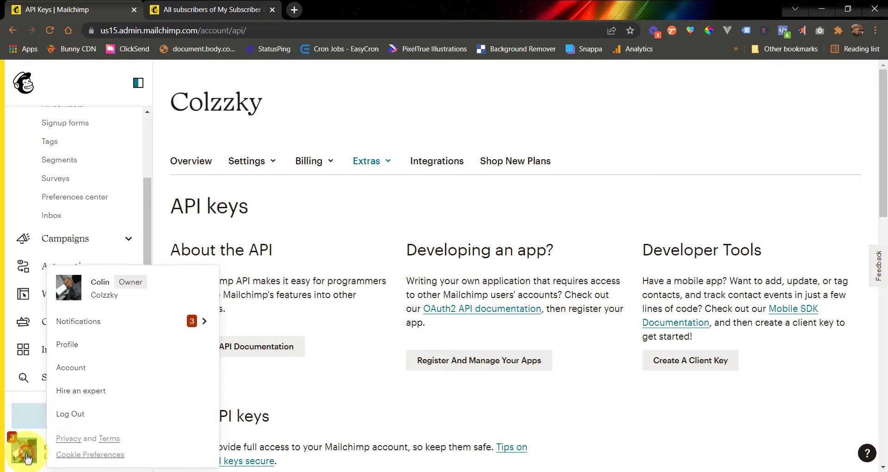
pyautogui.click(87, 350)
pyautogui.click(369, 161)
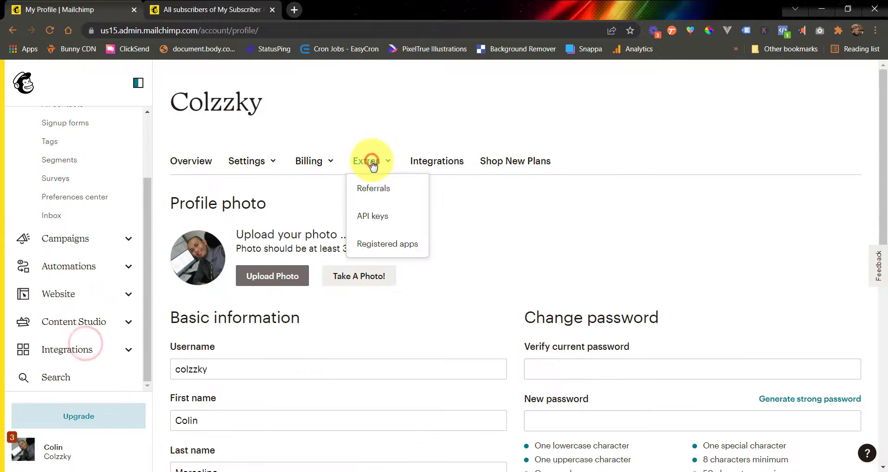
pyautogui.click(374, 216)
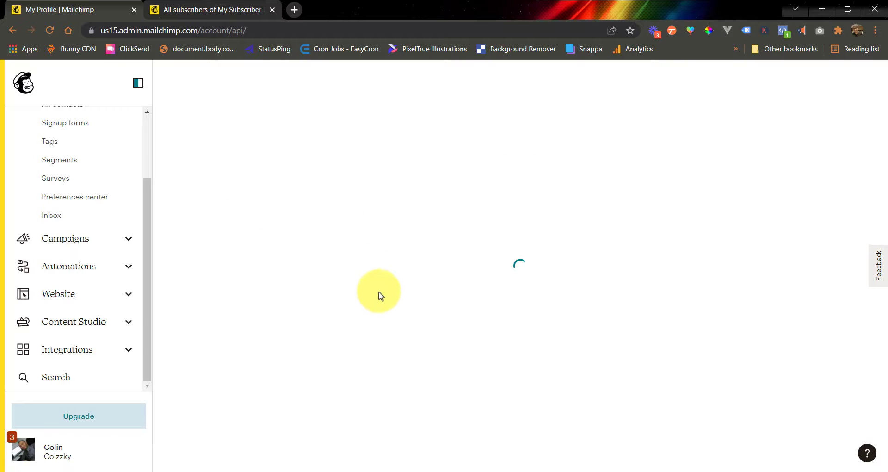
pyautogui.scroll(-5, 365, 301)
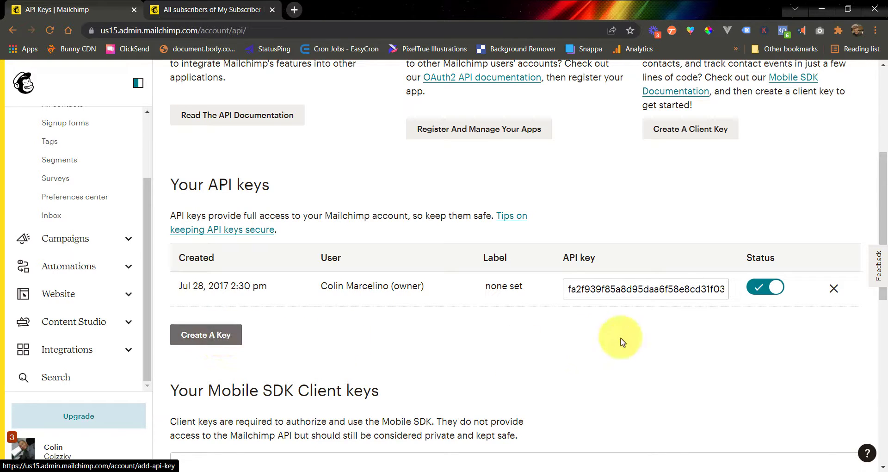
# Step: Copy the existing Mailchimp API key
pyautogui.doubleClick(611, 289)
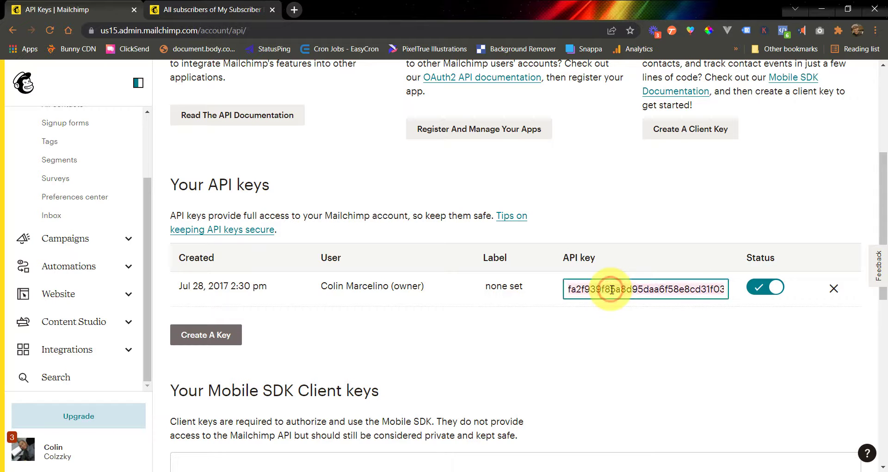
pyautogui.rightClick(605, 288)
pyautogui.click(619, 119)
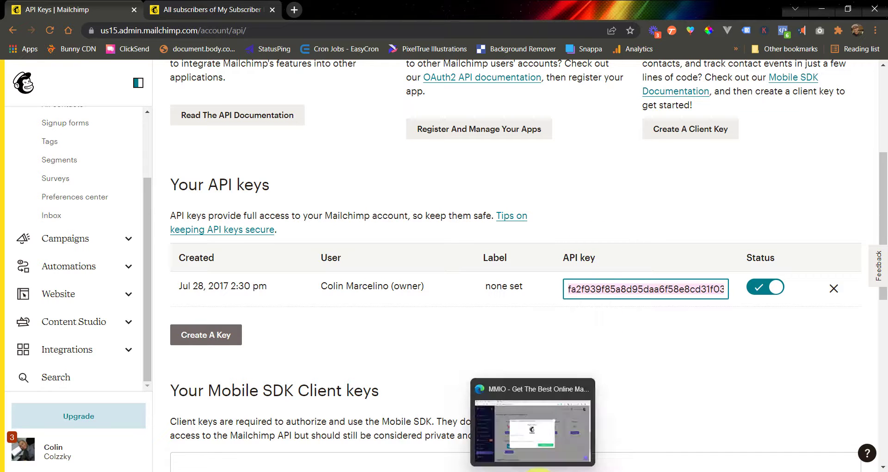
# Step: Switch back to MMIO, paste the API key as the MailChimp access token, and validate and save the integration
pyautogui.click(532, 430)
pyautogui.click(377, 283)
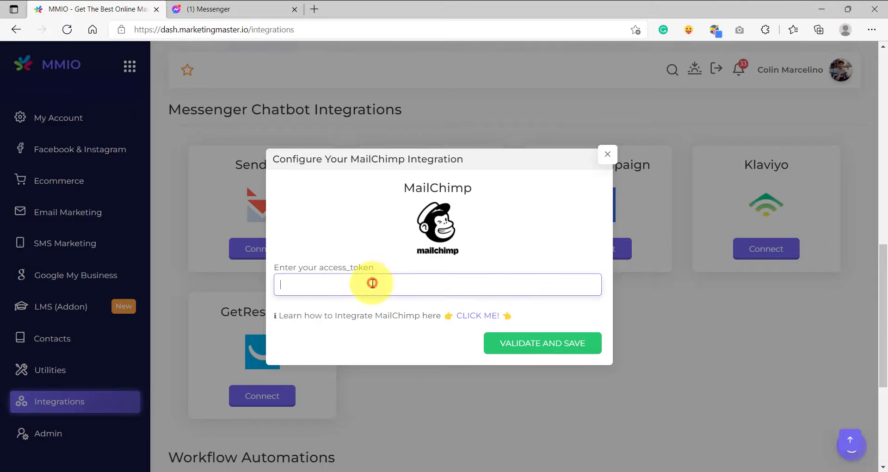
pyautogui.rightClick(353, 282)
pyautogui.click(394, 282)
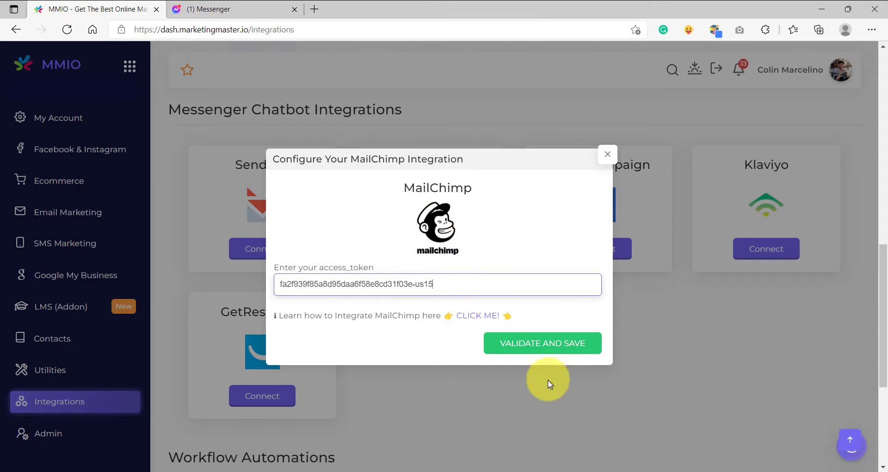
pyautogui.click(542, 350)
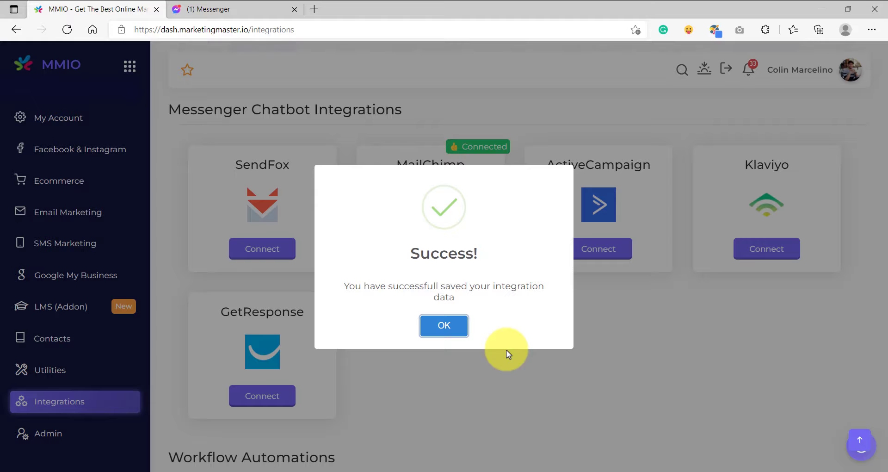
pyautogui.click(444, 325)
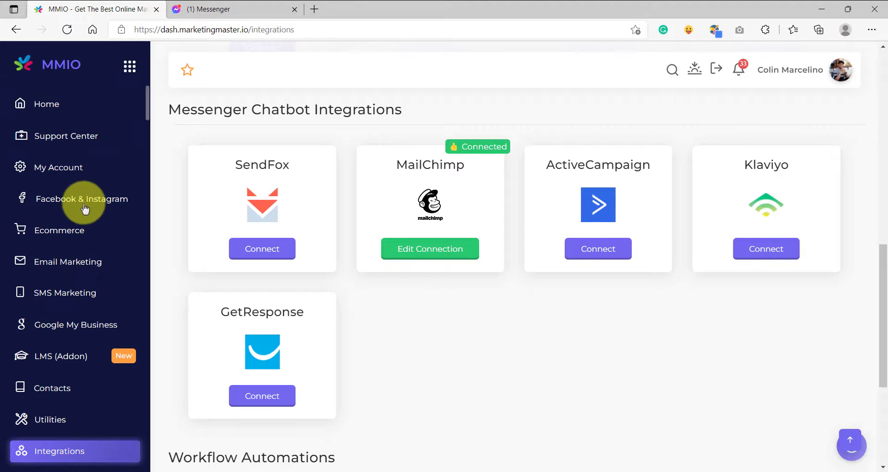
# Step: Open the draft flow "Actions and Chatbot Integrations" of the Chucks Burger page for editing
pyautogui.click(111, 199)
pyautogui.click(238, 150)
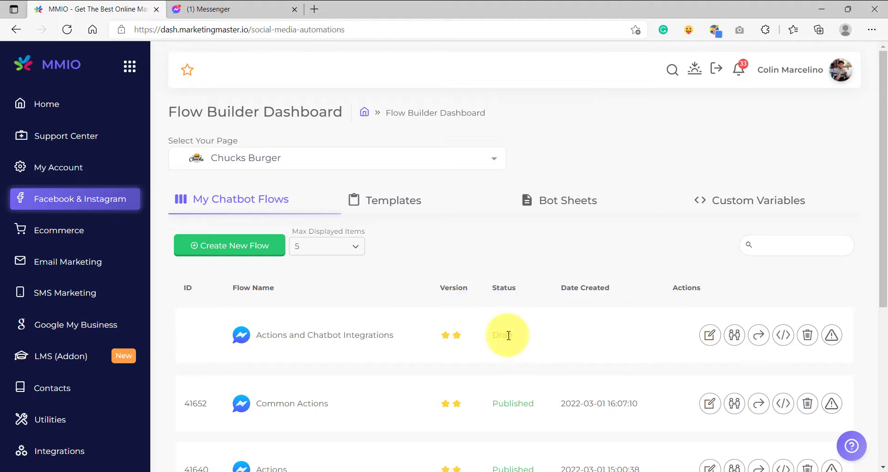
pyautogui.doubleClick(506, 336)
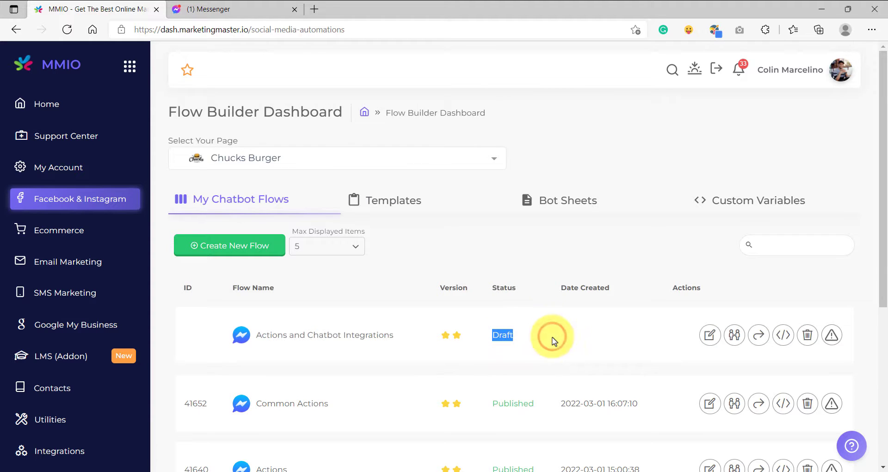
pyautogui.click(709, 335)
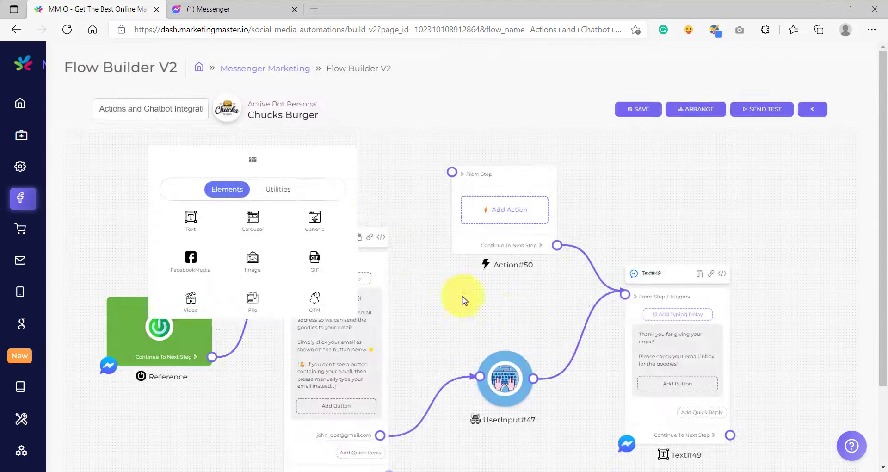
# Step: Search the standalone Action block's action types for "mailc" and add Add Email To MailChimp List
pyautogui.click(316, 163)
pyautogui.moveTo(513, 292); pyautogui.dragTo(453, 323)
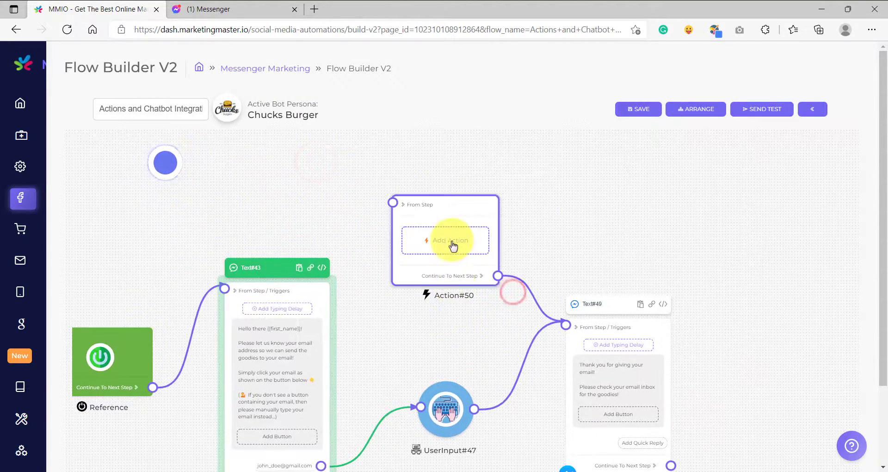
pyautogui.scroll(5, 453, 247)
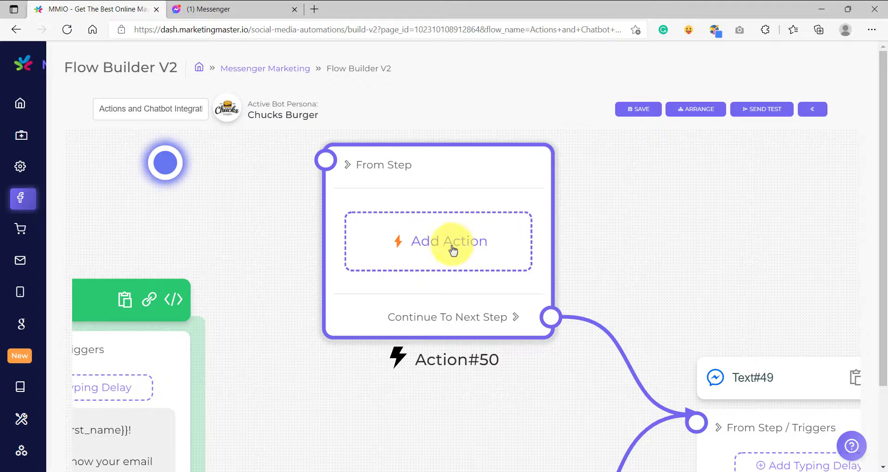
pyautogui.click(443, 242)
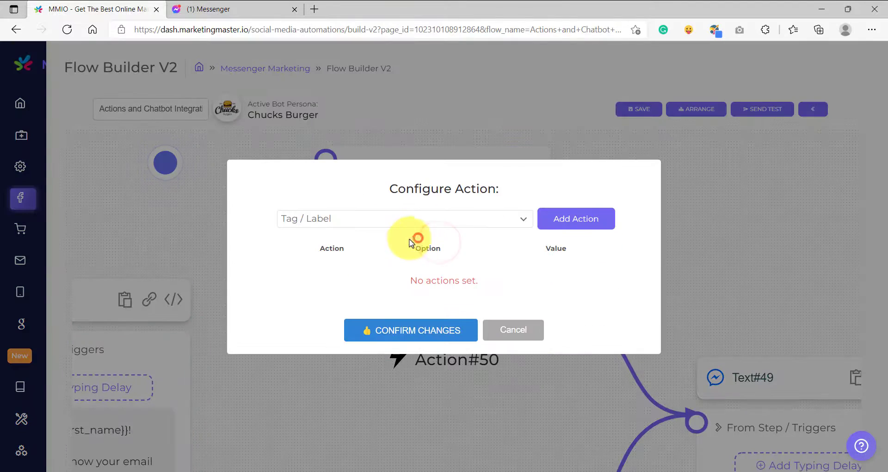
pyautogui.click(386, 220)
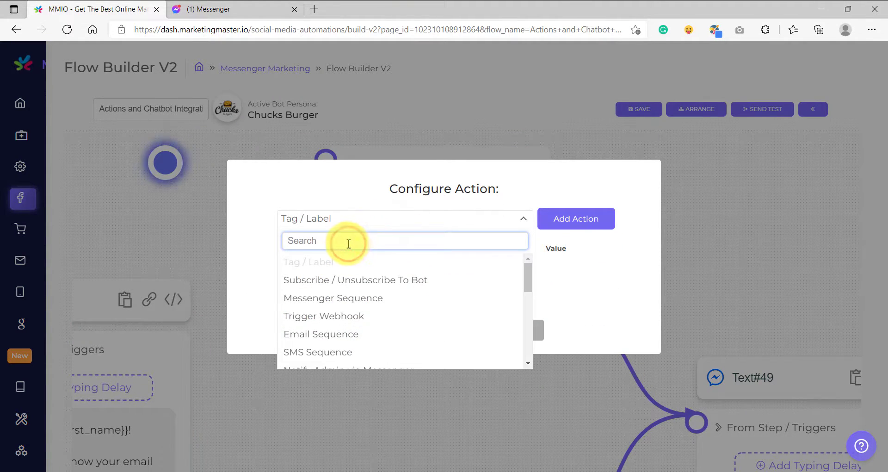
pyautogui.write('mailc')
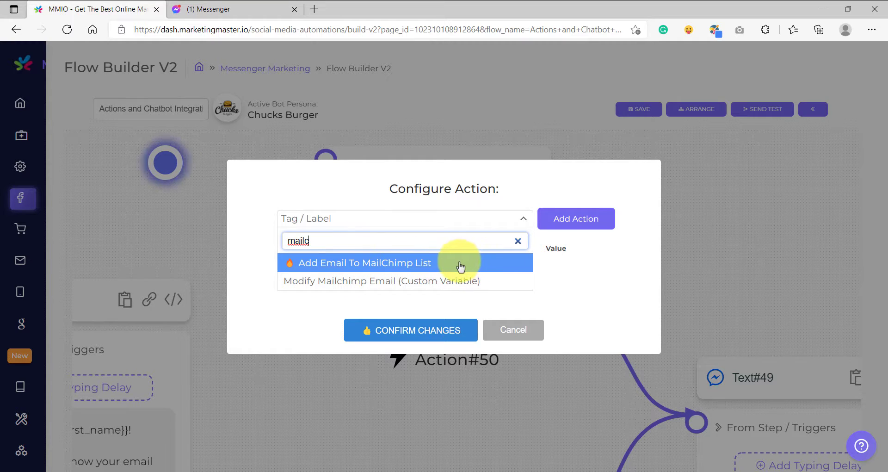
pyautogui.click(381, 267)
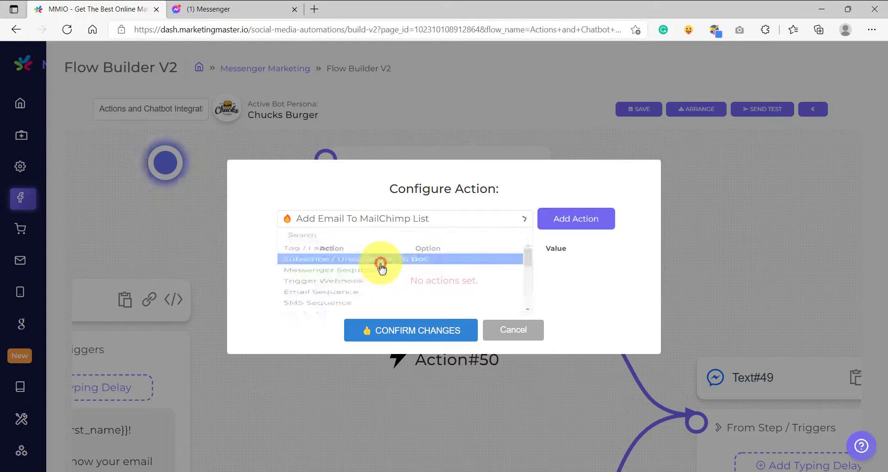
pyautogui.click(589, 217)
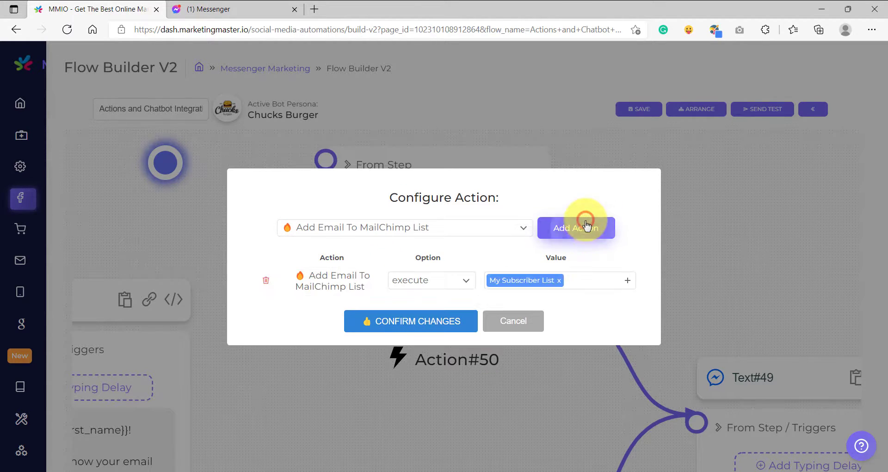
# Step: Check the lists offered for the MailChimp action, keep My Subscriber List, and confirm the changes
pyautogui.click(586, 280)
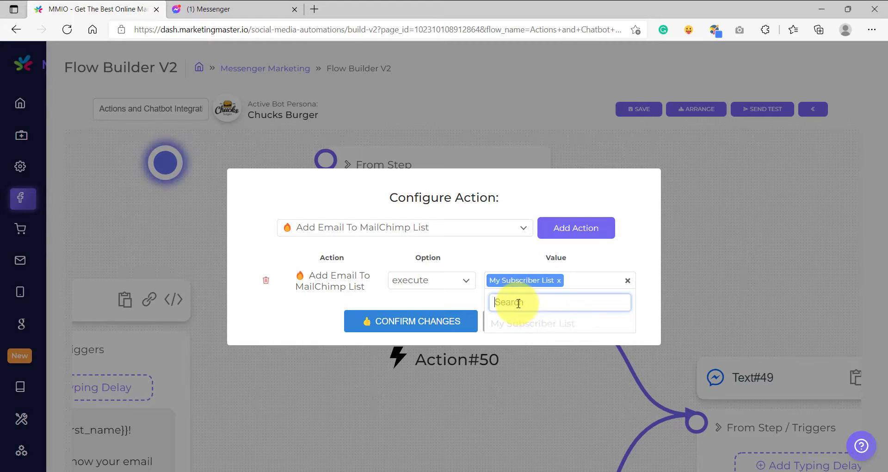
pyautogui.click(510, 256)
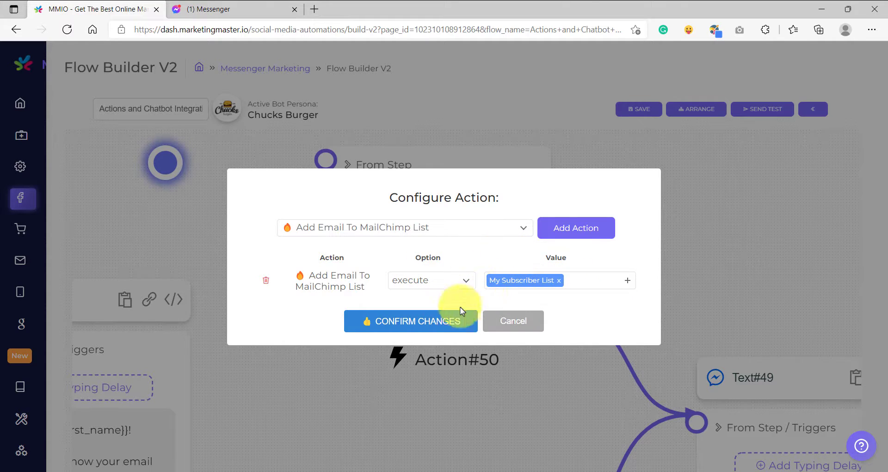
pyautogui.click(423, 324)
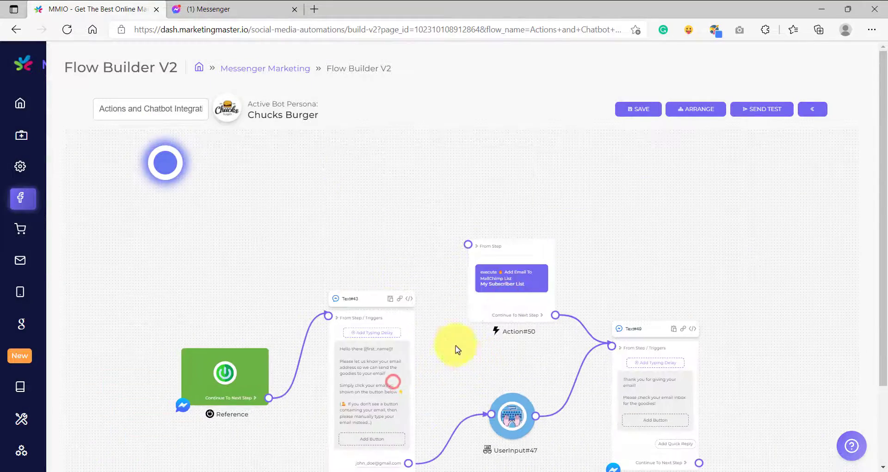
# Step: Add a Keyword trigger "mailchimp" with Wide matching to the email-request text block's start, and save the flow
pyautogui.rightClick(268, 252)
pyautogui.click(308, 446)
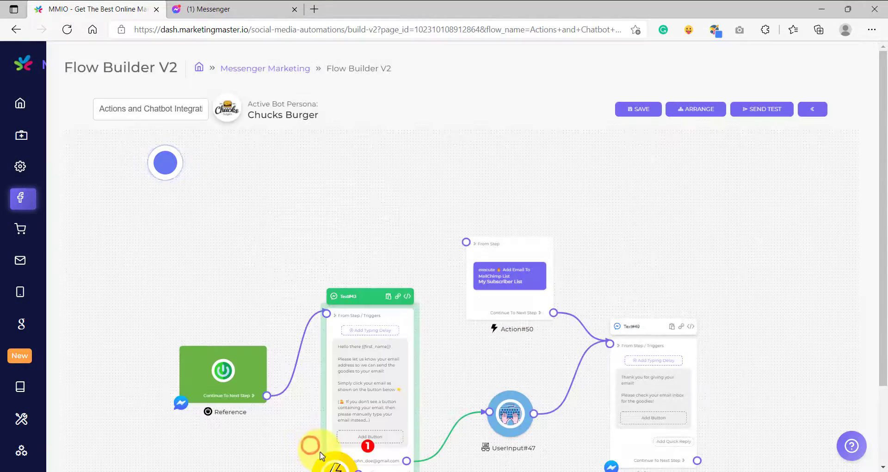
pyautogui.moveTo(321, 455); pyautogui.dragTo(231, 213)
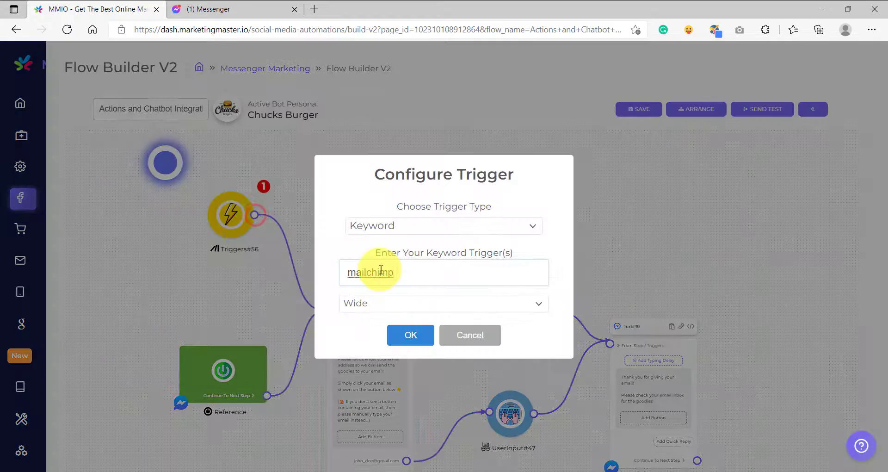
pyautogui.moveTo(400, 274); pyautogui.dragTo(298, 275)
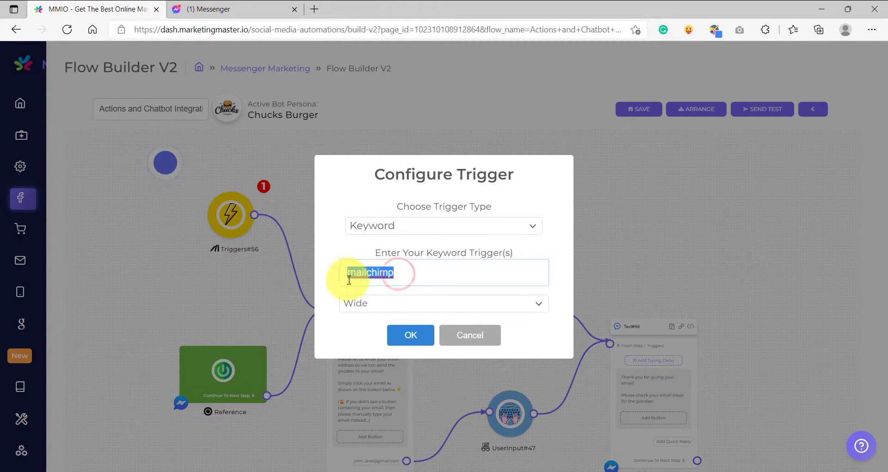
pyautogui.click(411, 337)
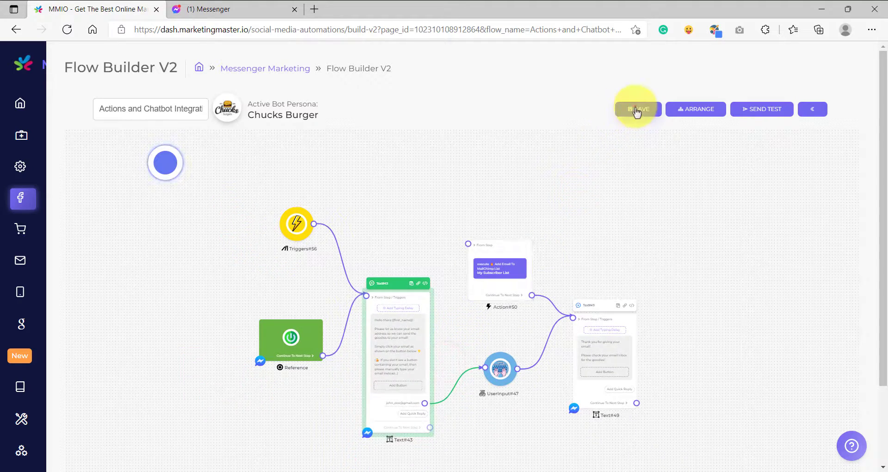
pyautogui.click(635, 108)
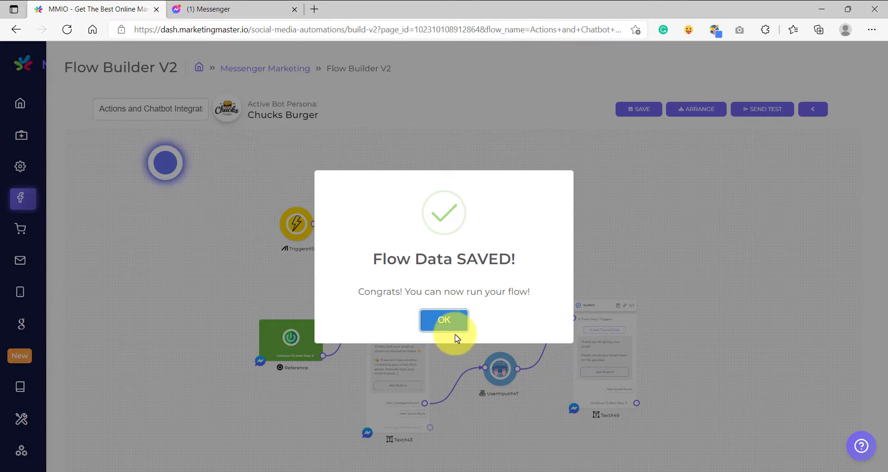
# Step: Switch to Mailchimp and examine the filtered contacts and audience totals of My Subscriber List before testing the flow
pyautogui.moveTo(557, 469)
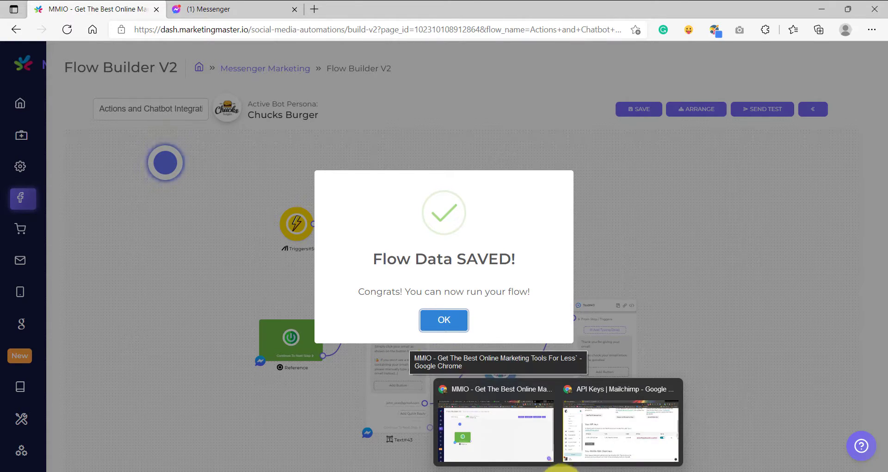
pyautogui.click(591, 442)
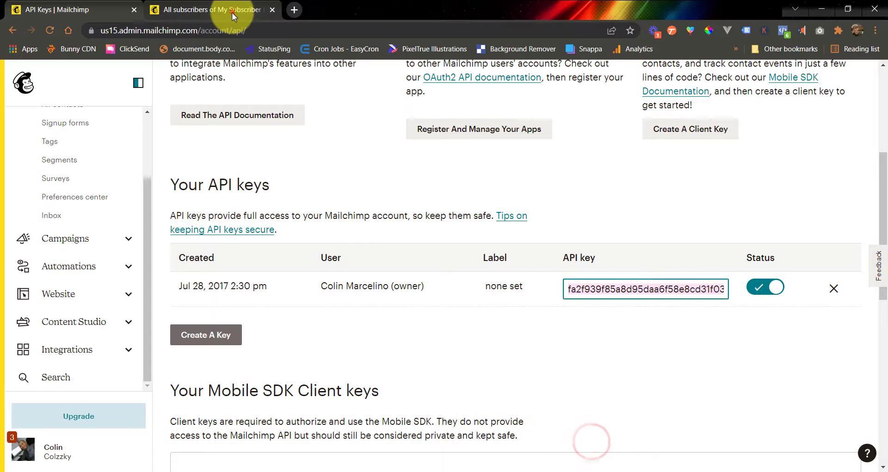
pyautogui.click(233, 14)
pyautogui.scroll(-3, 462, 337)
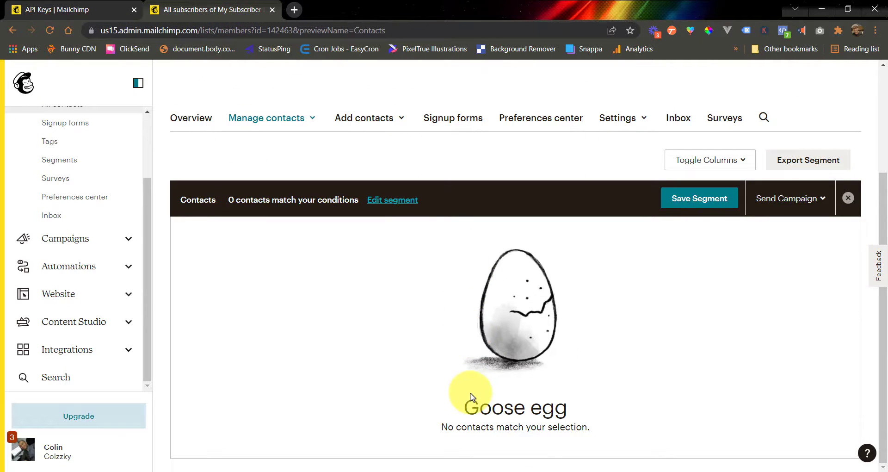
pyautogui.scroll(3, 470, 397)
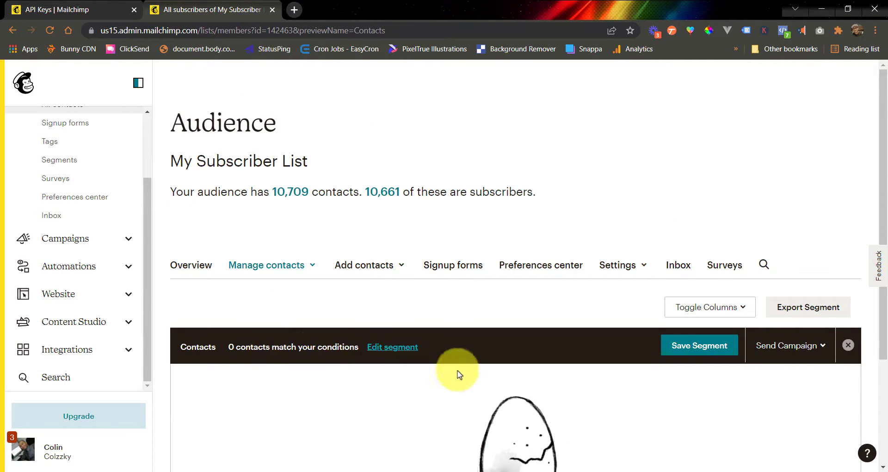
pyautogui.scroll(-3, 459, 374)
pyautogui.scroll(3, 481, 375)
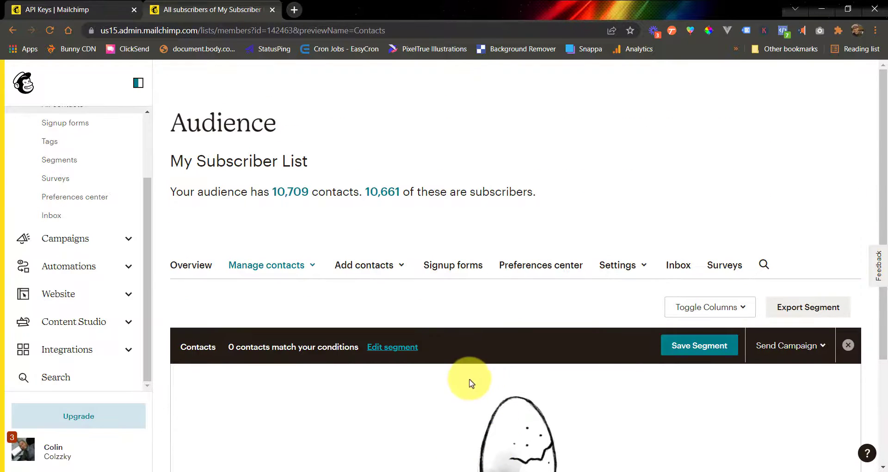
pyautogui.scroll(-3, 470, 383)
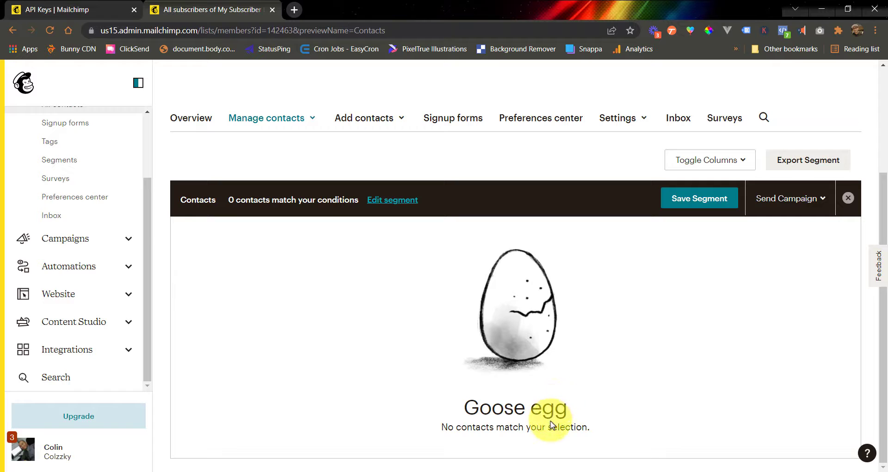
# Step: Switch back to the Messenger chat with Chucks Burger, send "mailchimp", and answer with the suggested email address
pyautogui.moveTo(530, 470)
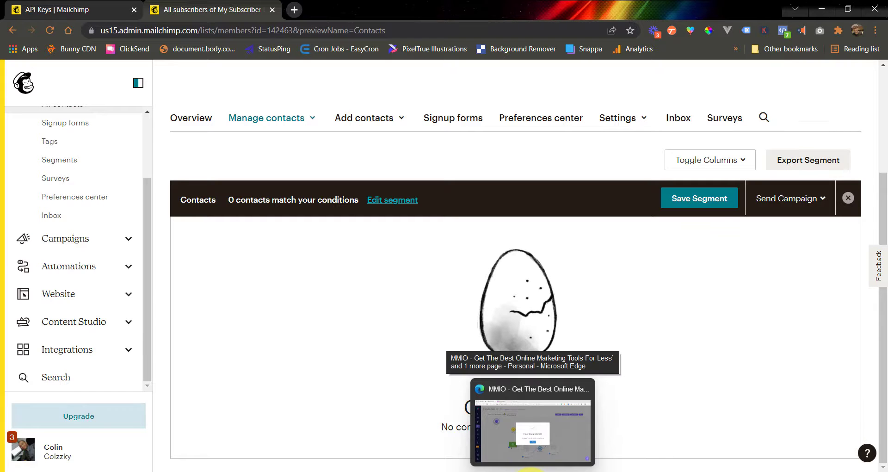
pyautogui.click(532, 430)
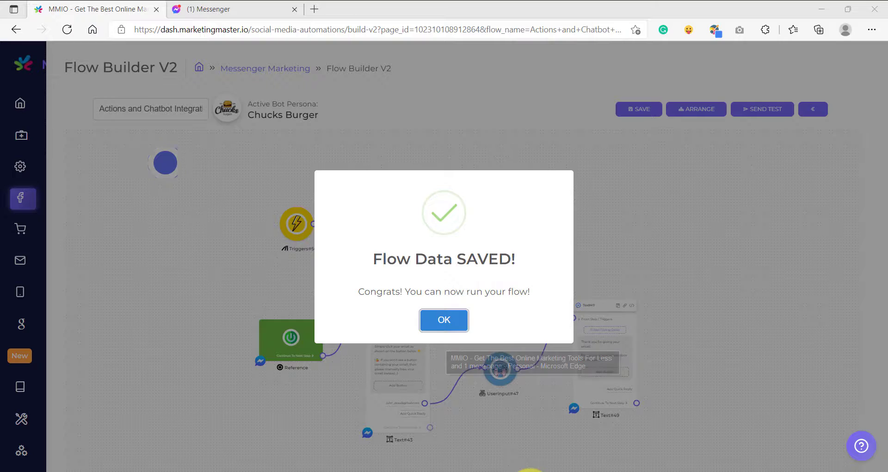
pyautogui.click(443, 317)
pyautogui.click(212, 9)
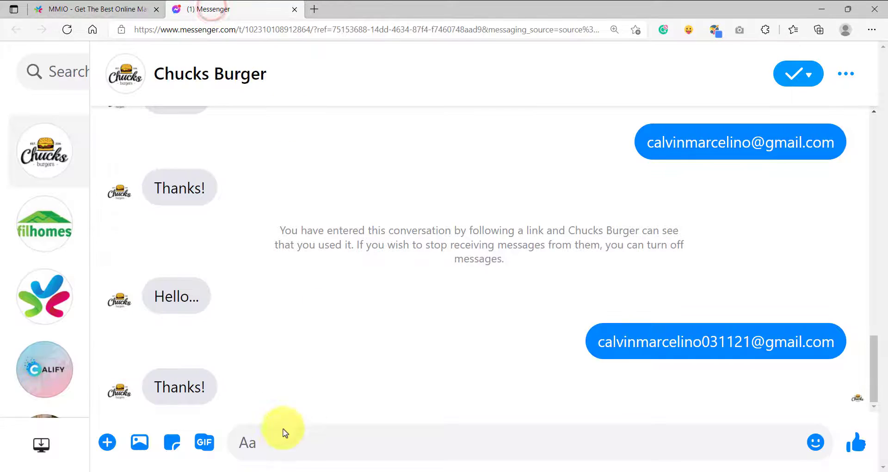
pyautogui.click(279, 445)
pyautogui.write('mailchimp')
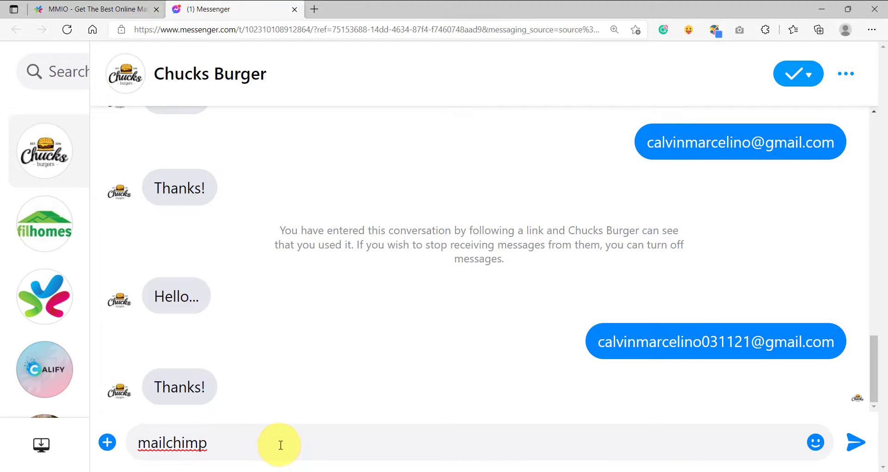
pyautogui.press('Return')
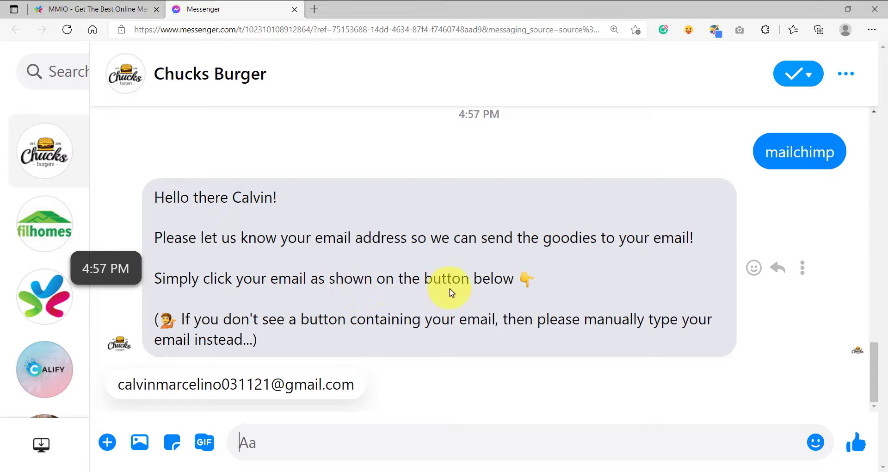
pyautogui.click(247, 388)
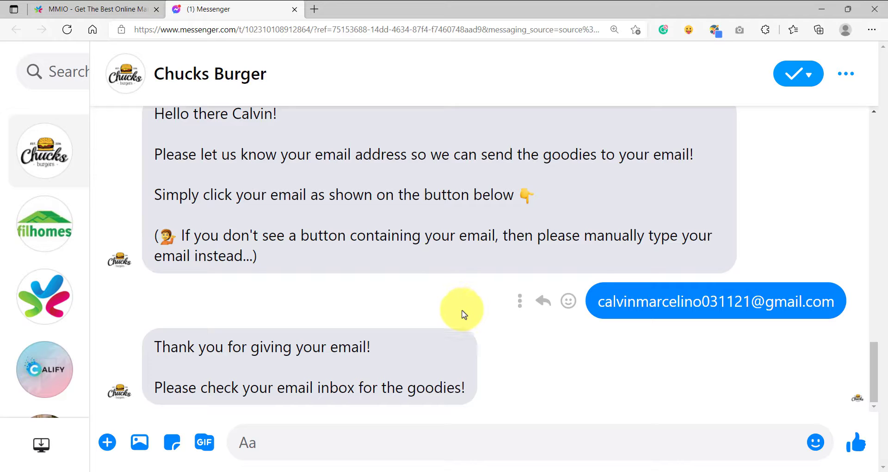
# Step: Switch to Mailchimp, reload My Subscriber List, and check the contact's email, name, source and last-changed date
pyautogui.moveTo(560, 471)
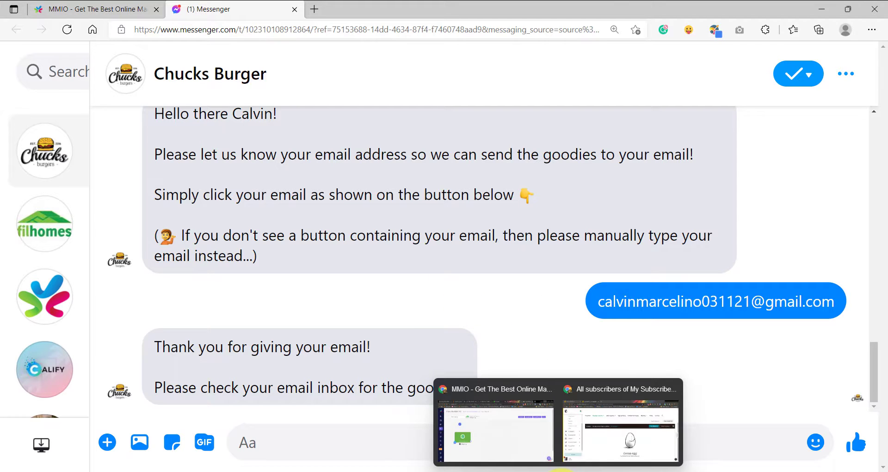
pyautogui.click(596, 435)
pyautogui.click(50, 31)
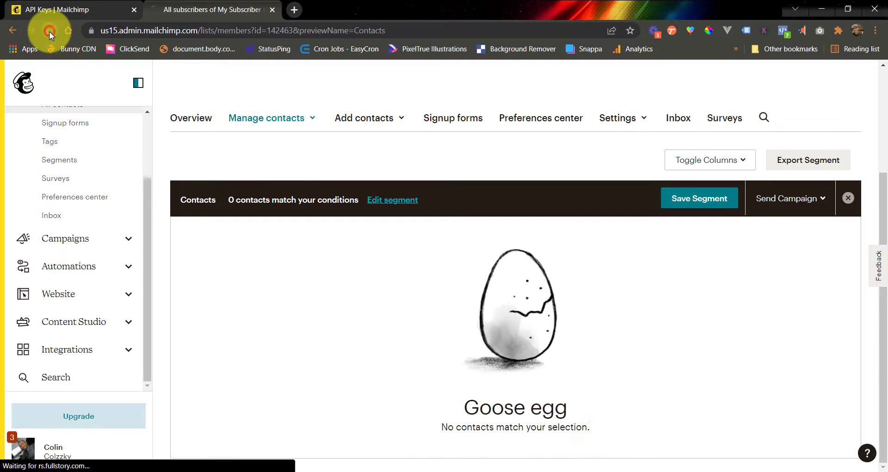
pyautogui.scroll(-1, 439, 307)
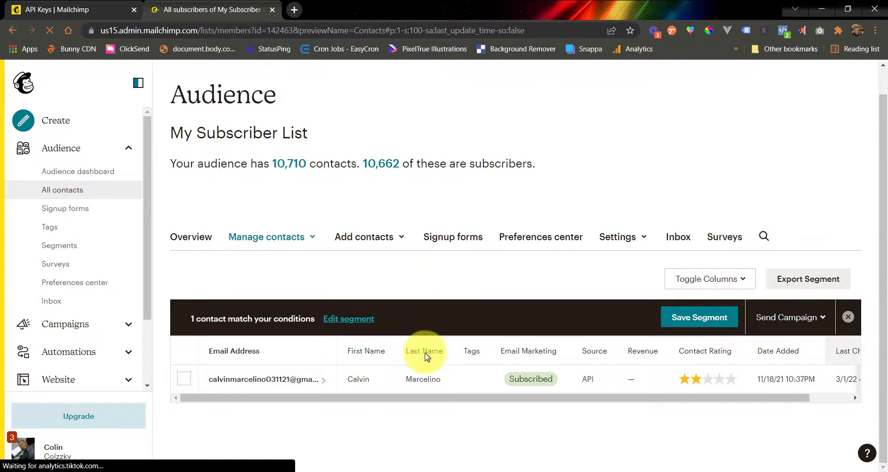
pyautogui.moveTo(409, 398); pyautogui.dragTo(248, 412)
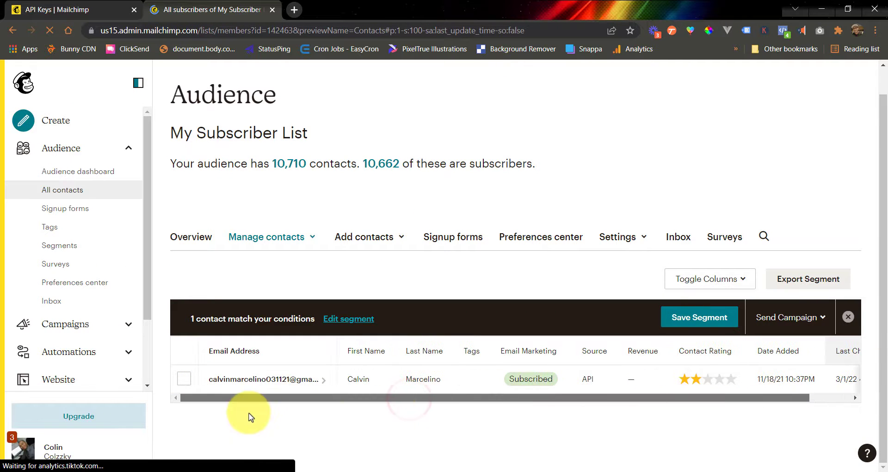
pyautogui.moveTo(415, 399); pyautogui.dragTo(475, 399)
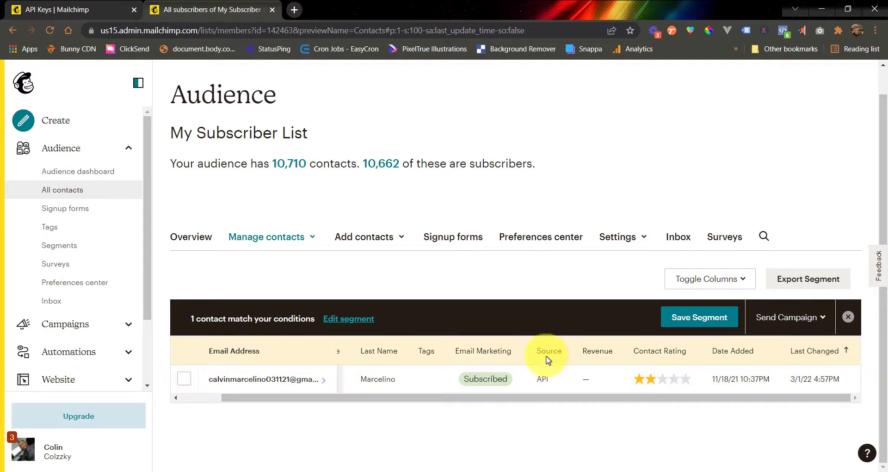
pyautogui.doubleClick(542, 381)
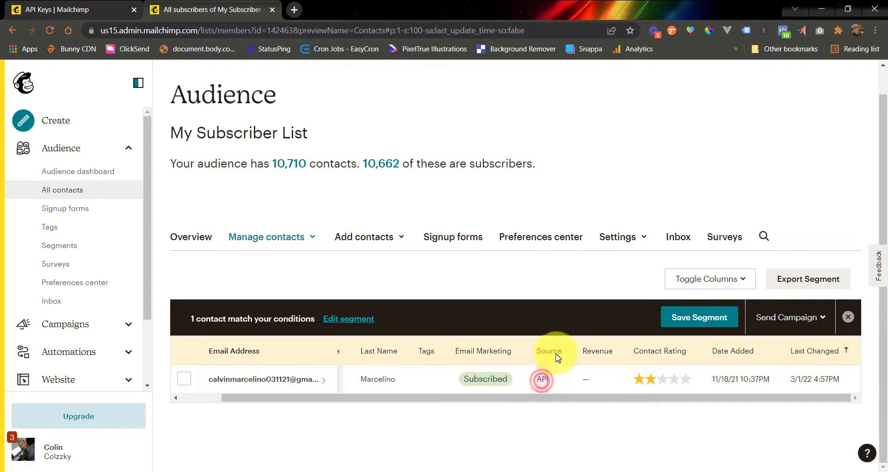
pyautogui.moveTo(555, 400); pyautogui.dragTo(313, 402)
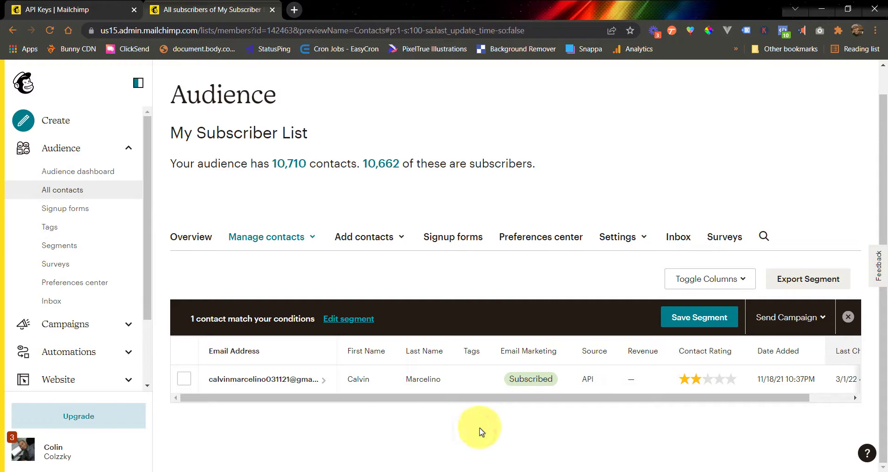
# Step: Switch back to Messenger to review the submitted email address, and view the saved flow in MMIO
pyautogui.moveTo(531, 470)
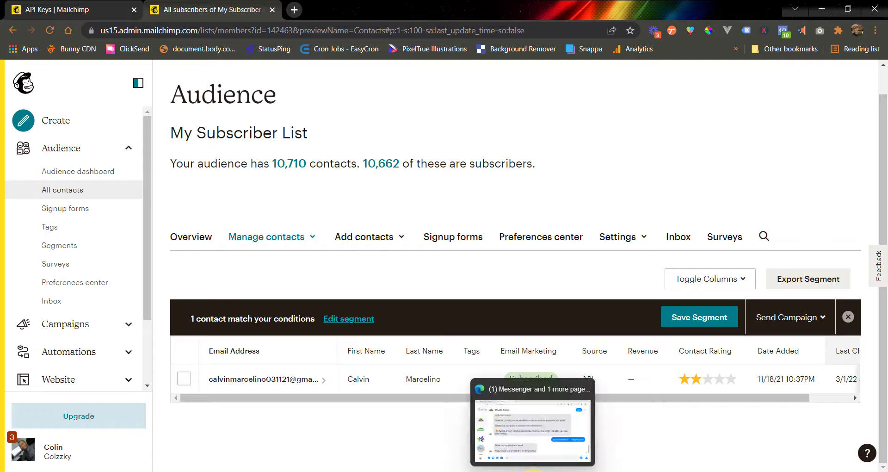
pyautogui.click(531, 430)
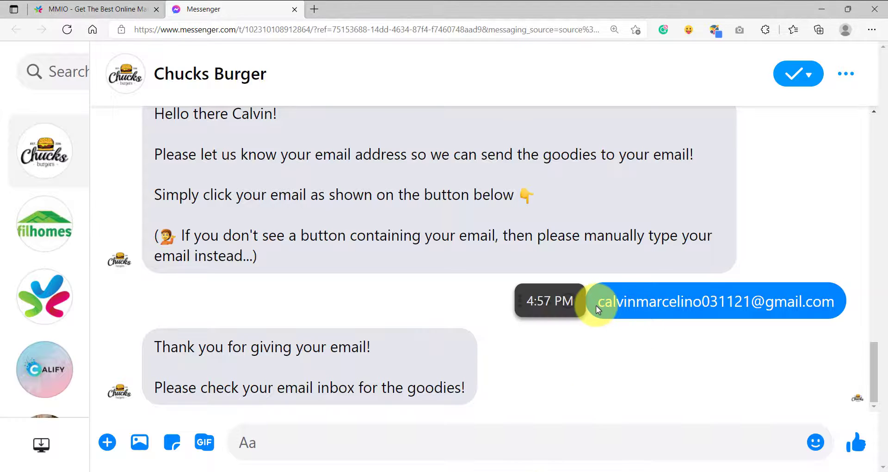
pyautogui.moveTo(772, 304); pyautogui.dragTo(838, 302)
pyautogui.click(677, 378)
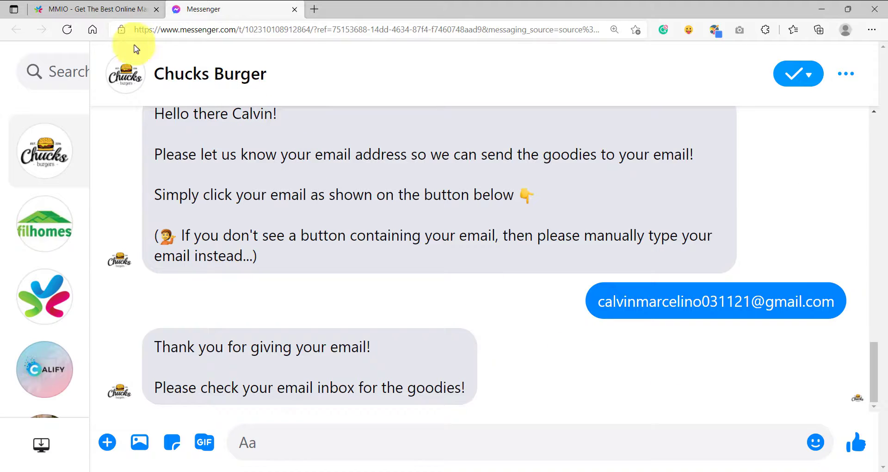
pyautogui.click(111, 14)
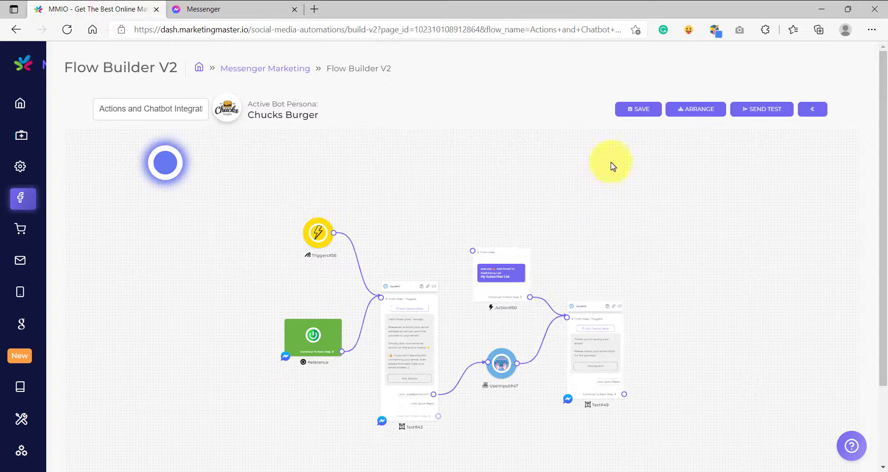
# Step: Return to the Messenger chat, send "mailchimp" again, and reply with a different, manually entered email address
pyautogui.click(280, 19)
pyautogui.click(342, 441)
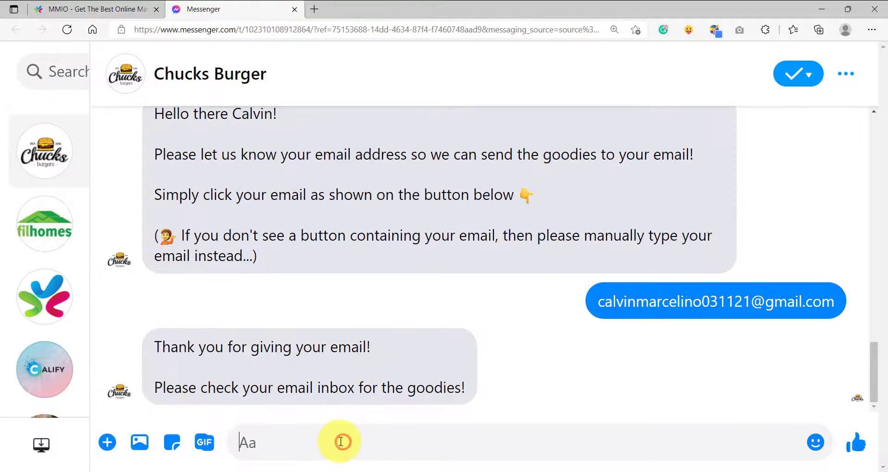
pyautogui.write('mailchimp')
pyautogui.press('Return')
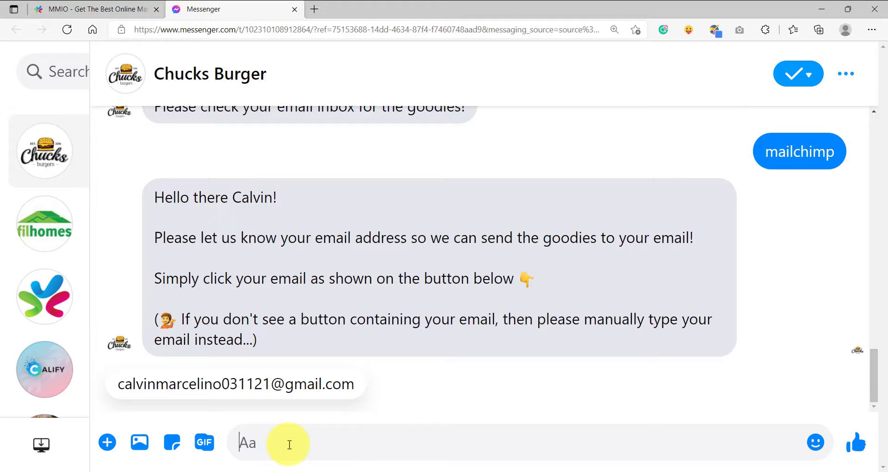
pyautogui.hotkey('ctrl', 'v')
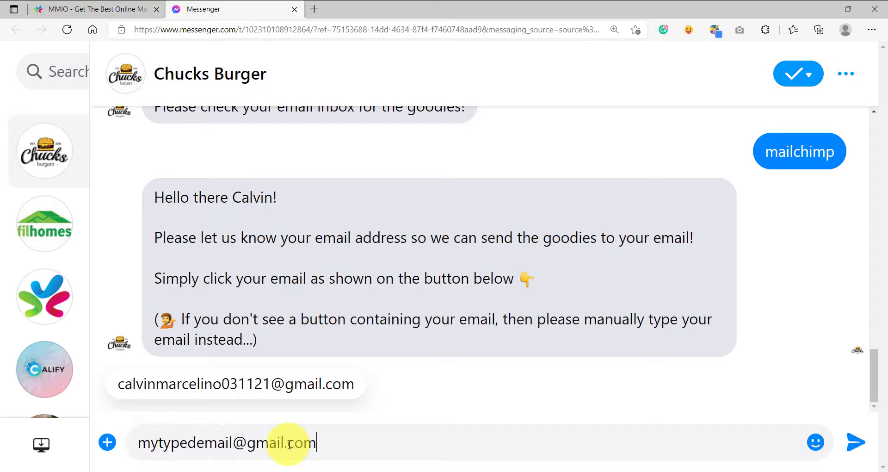
pyautogui.moveTo(363, 443); pyautogui.dragTo(138, 443)
pyautogui.click(349, 443)
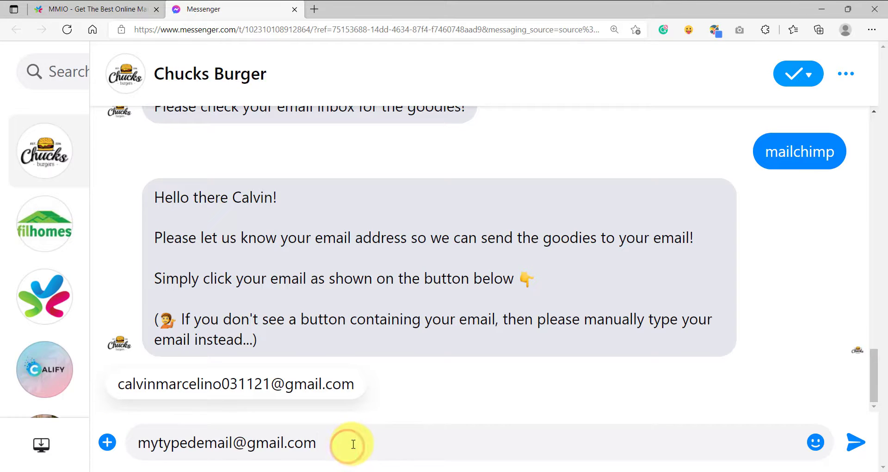
pyautogui.press('Return')
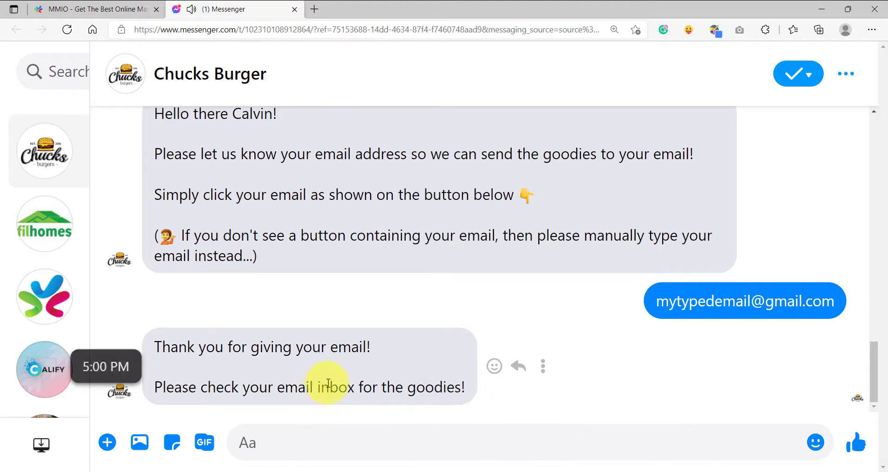
# Step: Switch to Mailchimp and reload My Subscriber List to check for the manually entered email address
pyautogui.click(561, 471)
pyautogui.click(608, 447)
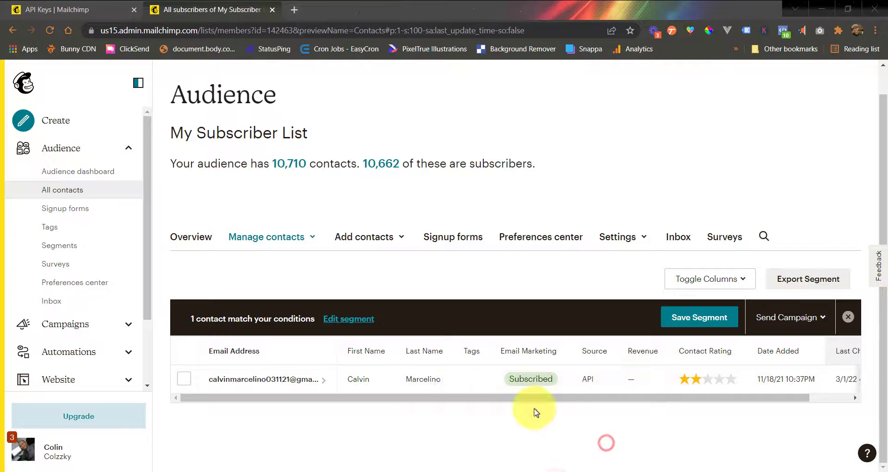
pyautogui.click(51, 30)
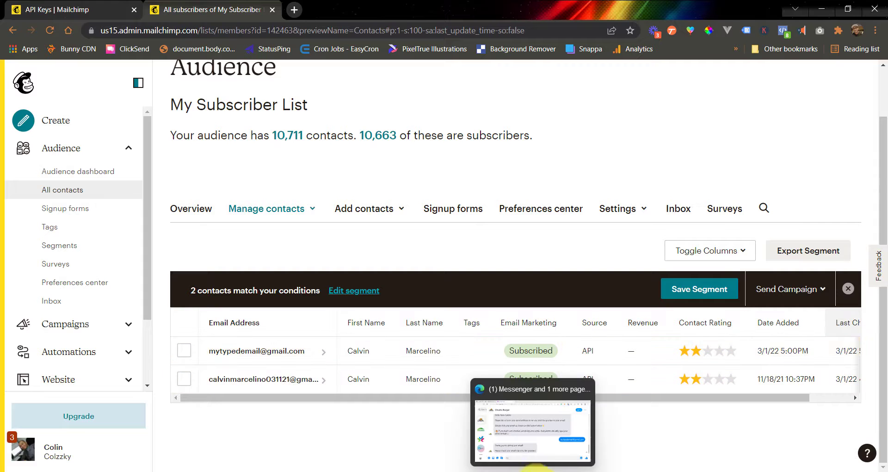
# Step: Switch to MMIO and review the services offered under Messenger Chatbot Integrations on the Integrations page
pyautogui.click(534, 470)
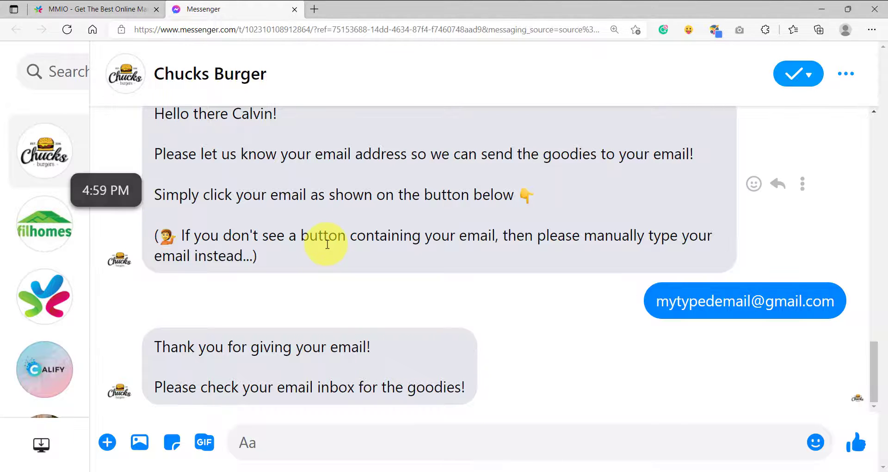
pyautogui.click(110, 10)
pyautogui.moveTo(4, 363)
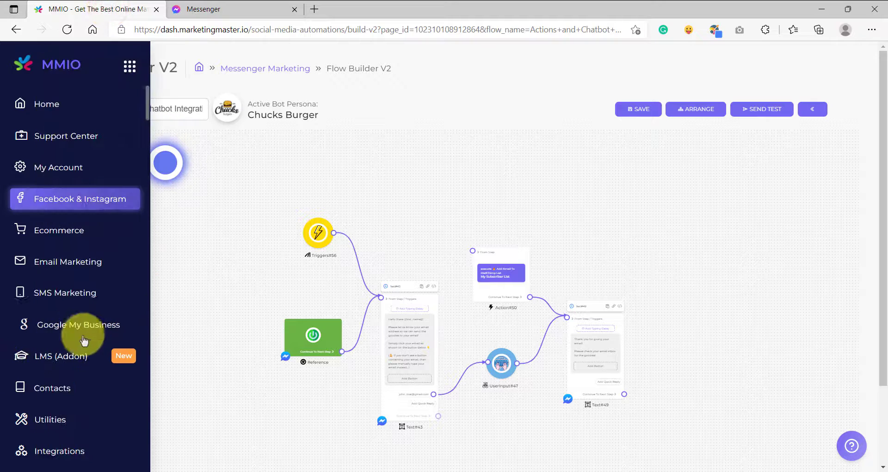
pyautogui.scroll(-1, 82, 354)
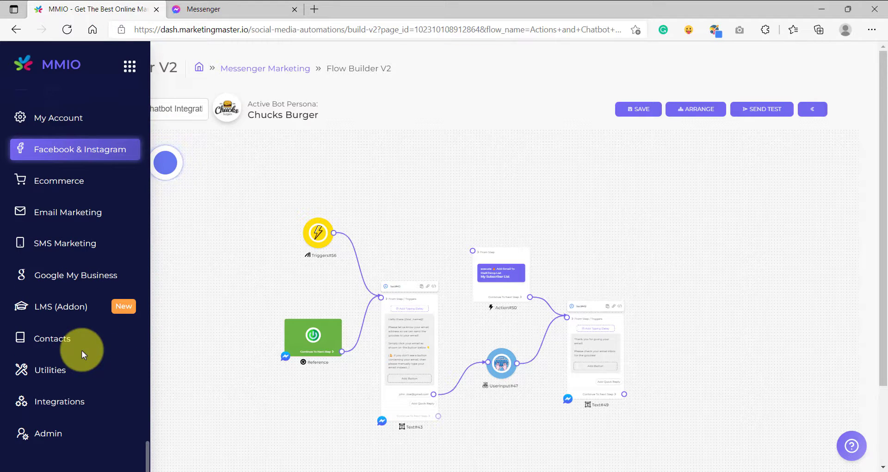
pyautogui.click(69, 407)
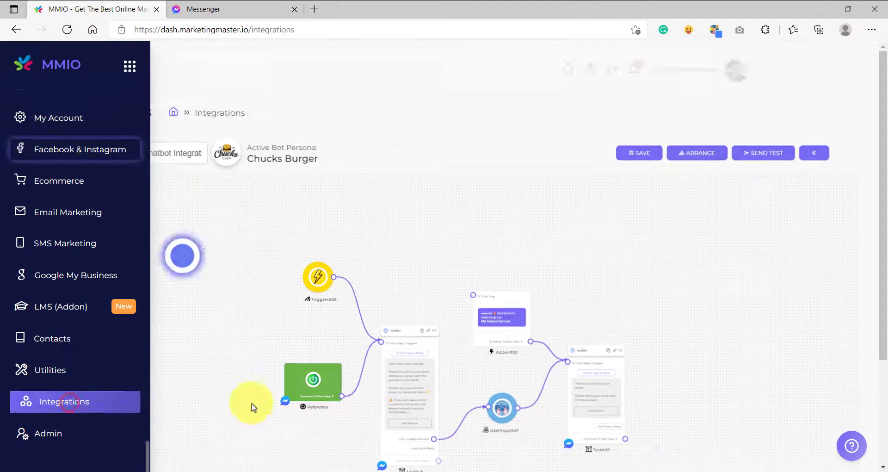
pyautogui.scroll(-10, 372, 353)
pyautogui.scroll(-4, 343, 356)
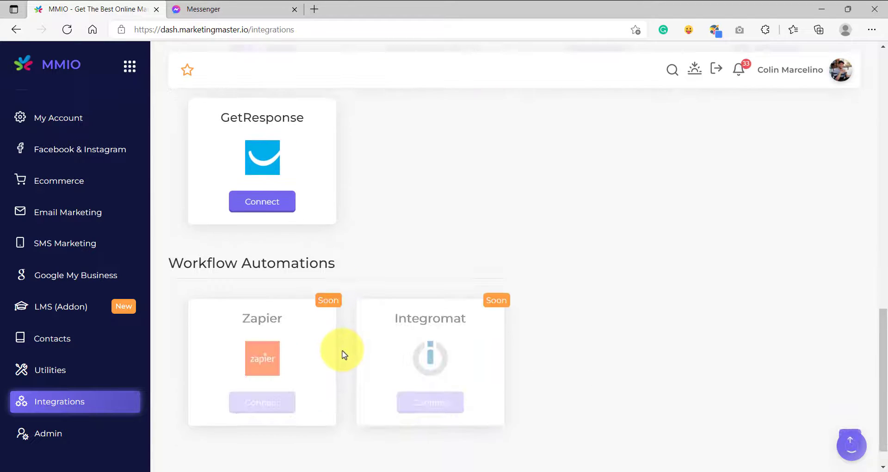
pyautogui.scroll(7, 343, 356)
pyautogui.scroll(-1, 324, 323)
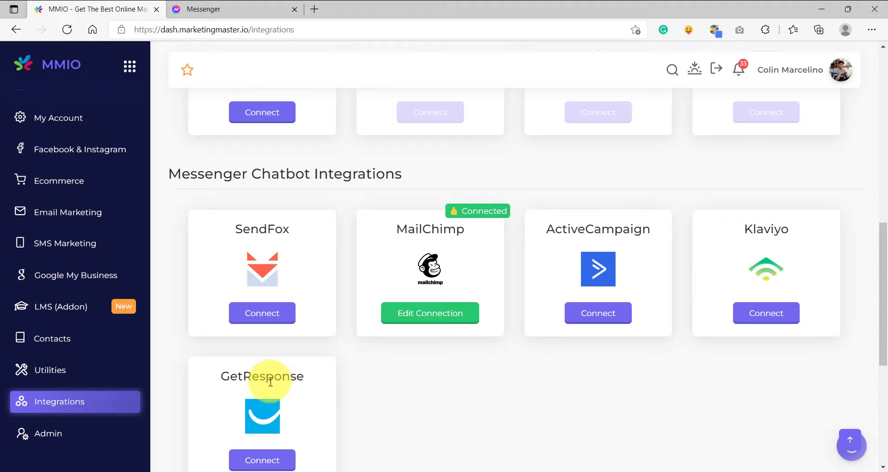
pyautogui.scroll(-1, 398, 370)
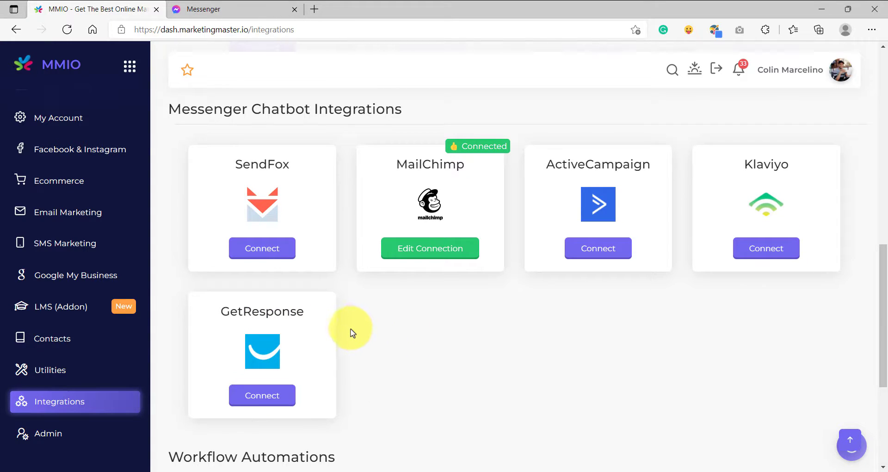
# Step: Reopen the saved Chucks Burger chatbot flow in Flow Builder V2 and collapse the floating elements palette
pyautogui.scroll(1, 39, 281)
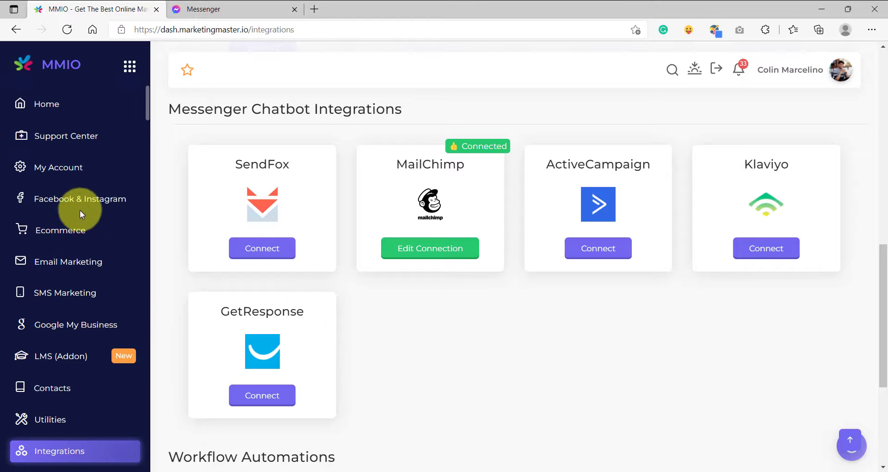
pyautogui.click(104, 202)
pyautogui.click(277, 143)
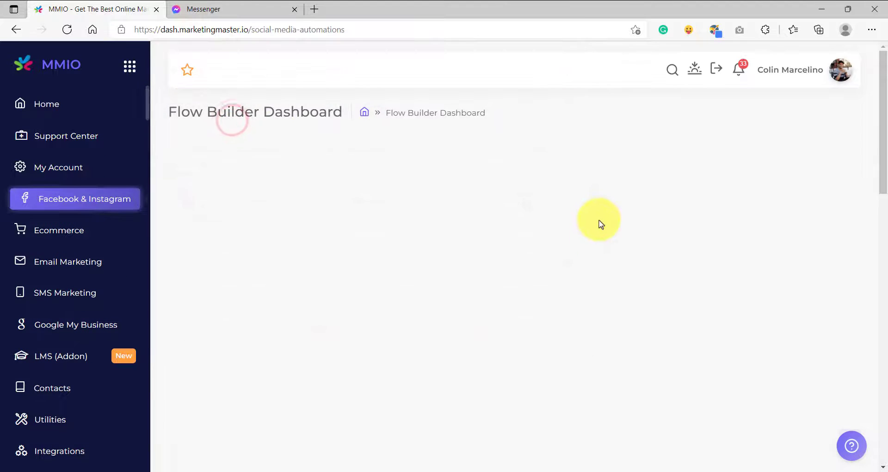
pyautogui.click(709, 336)
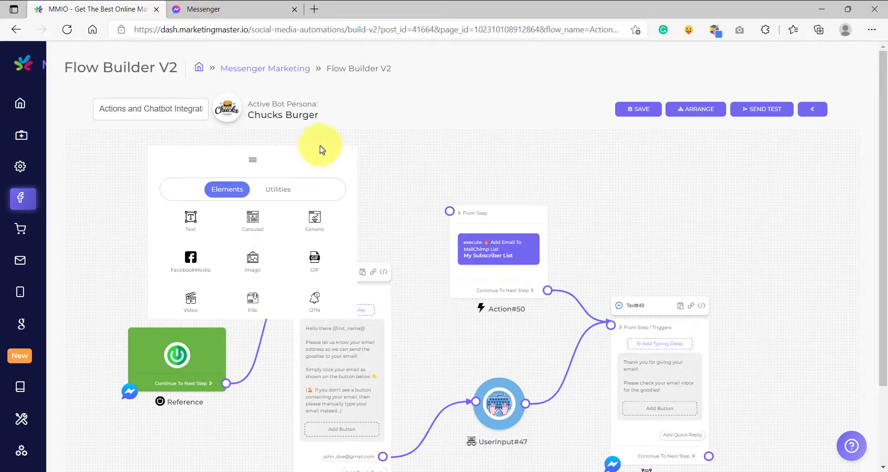
pyautogui.click(319, 154)
pyautogui.scroll(-5, 375, 196)
# Step: Space out the UserInput, Mailchimp Action and thank-you Text elements, and disconnect UserInput from the thank-you Text
pyautogui.moveTo(377, 197); pyautogui.dragTo(307, 187)
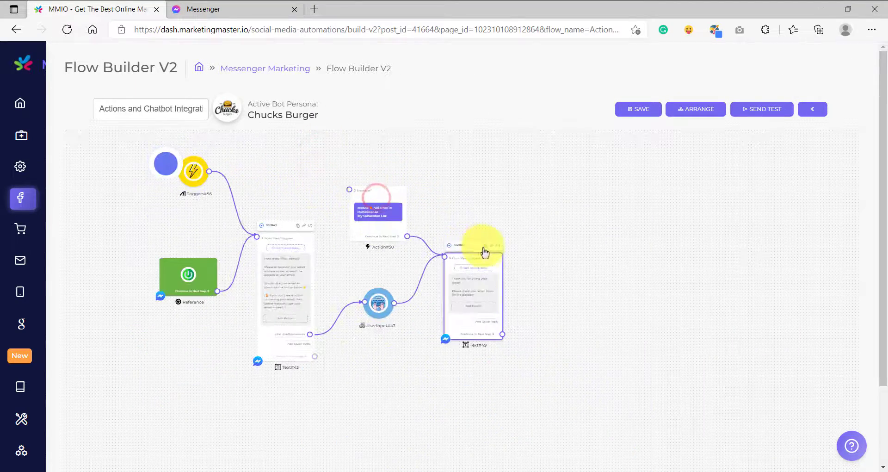
pyautogui.moveTo(491, 256); pyautogui.dragTo(542, 268)
pyautogui.moveTo(396, 193); pyautogui.dragTo(458, 197)
pyautogui.scroll(5, 462, 242)
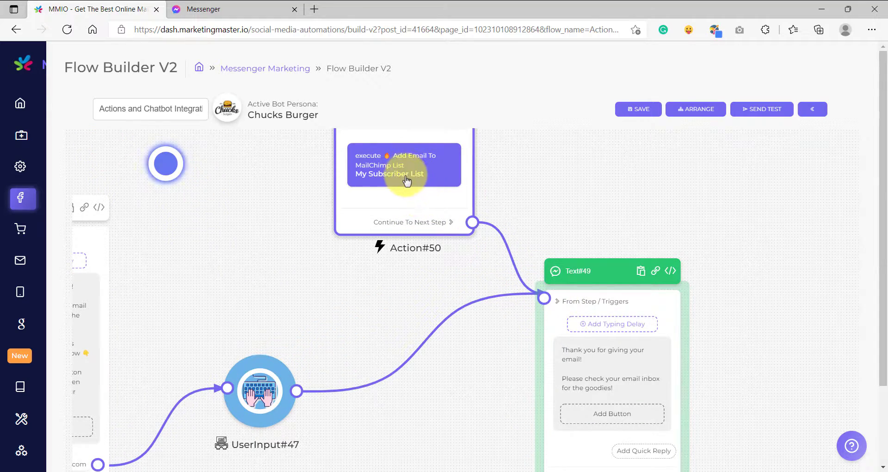
pyautogui.scroll(-3, 407, 180)
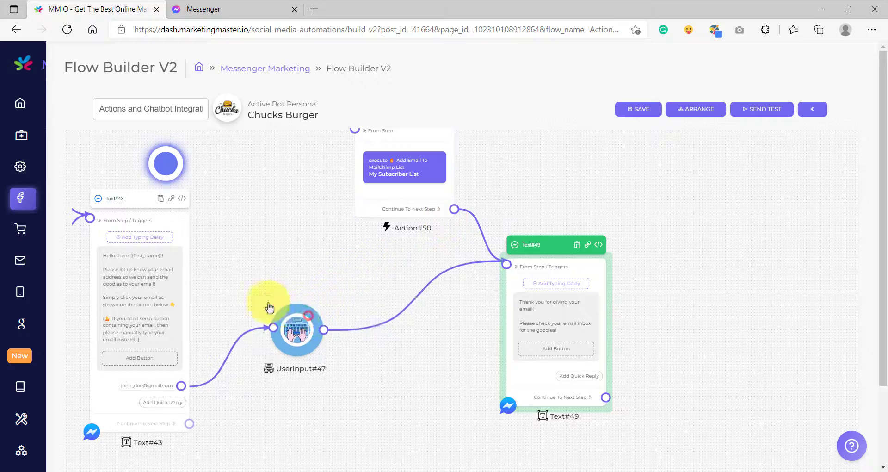
pyautogui.moveTo(308, 315); pyautogui.dragTo(261, 301)
pyautogui.click(509, 318)
pyautogui.moveTo(505, 264); pyautogui.dragTo(355, 277)
# Step: Add a Condition element connected to the output of the UserInput element
pyautogui.moveTo(277, 317); pyautogui.dragTo(325, 277)
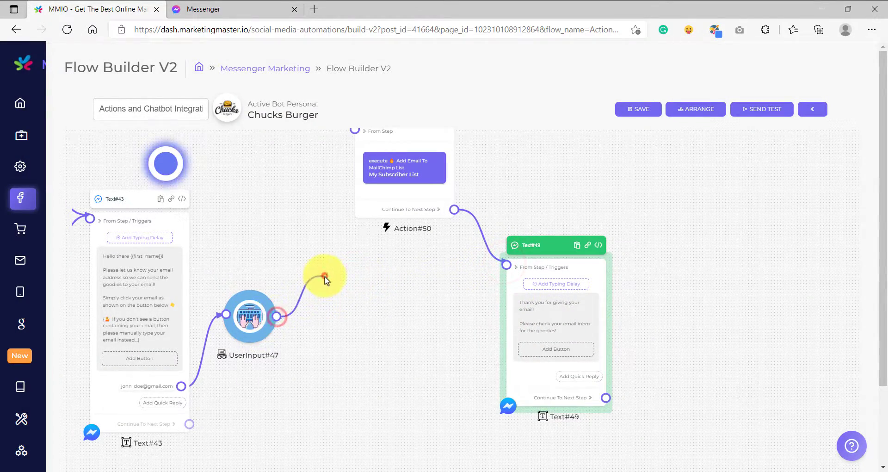
pyautogui.moveTo(279, 319); pyautogui.dragTo(332, 265)
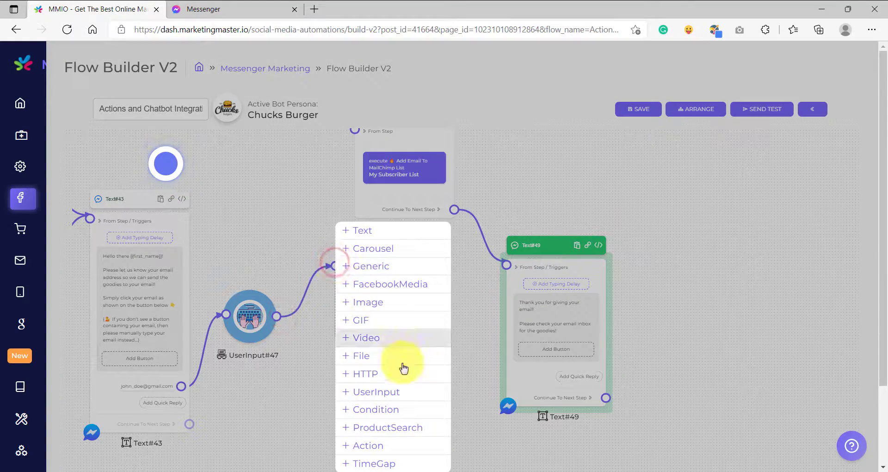
pyautogui.click(387, 412)
# Step: Configure the condition as Any One Of Conditions Met, with Mailchimp Email (Custom Variable) set to "is valid email"
pyautogui.click(392, 319)
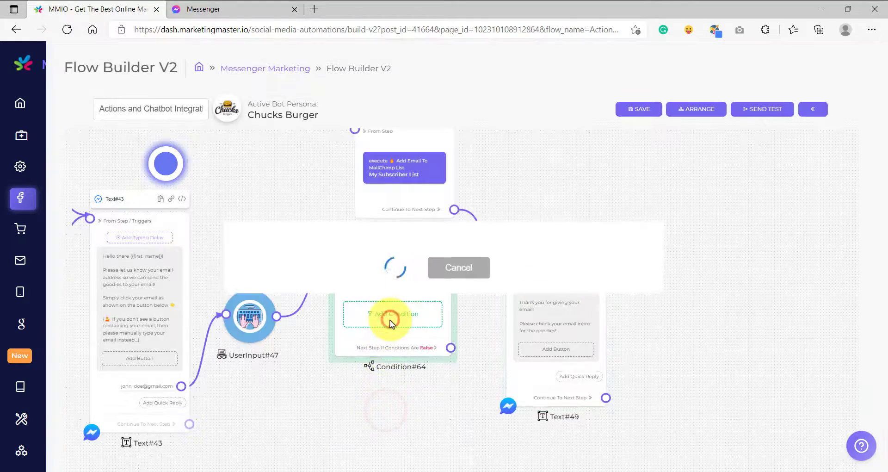
pyautogui.click(461, 210)
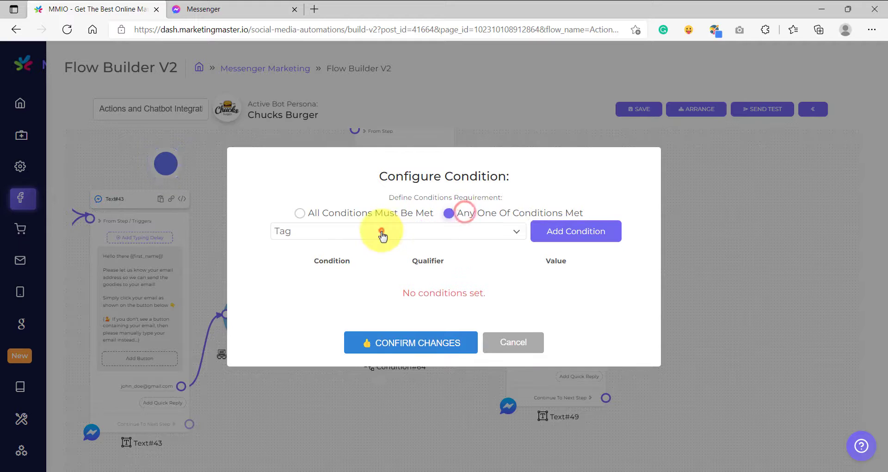
pyautogui.click(382, 231)
pyautogui.scroll(-1, 377, 292)
pyautogui.click(377, 329)
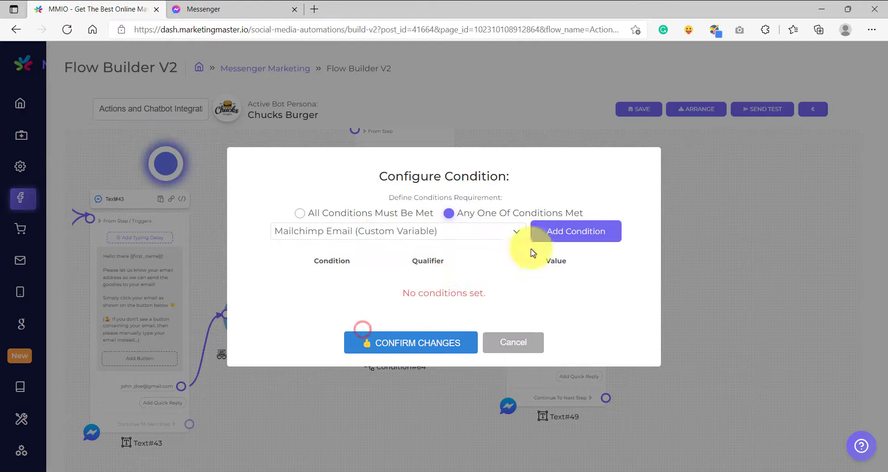
pyautogui.click(587, 229)
pyautogui.click(437, 293)
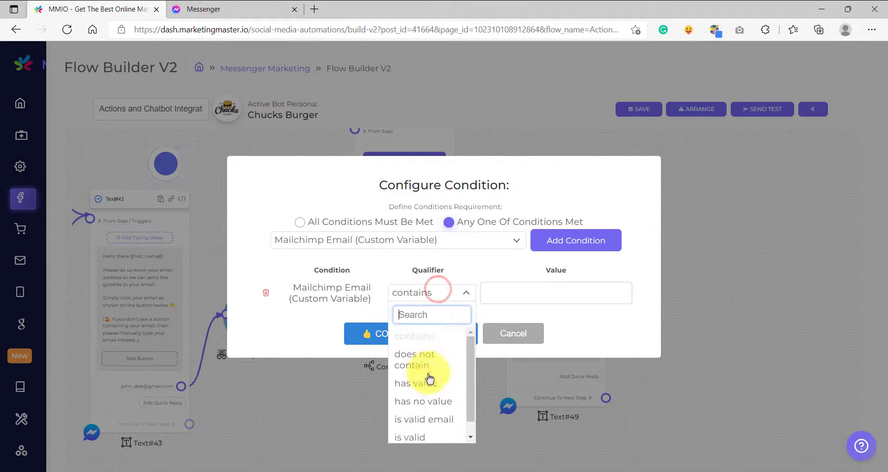
pyautogui.scroll(-1, 428, 383)
pyautogui.click(423, 404)
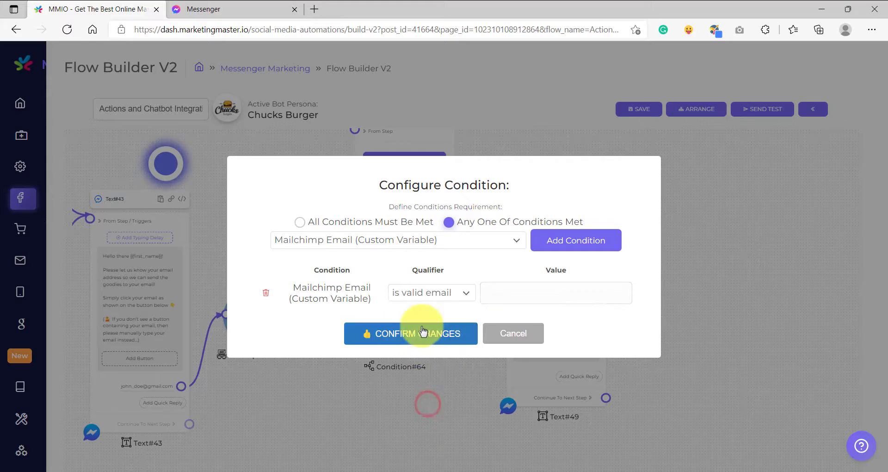
pyautogui.click(406, 334)
# Step: Connect the condition's True output to the thank-you Text element and rearrange the Action and Text elements around it
pyautogui.scroll(2, 413, 332)
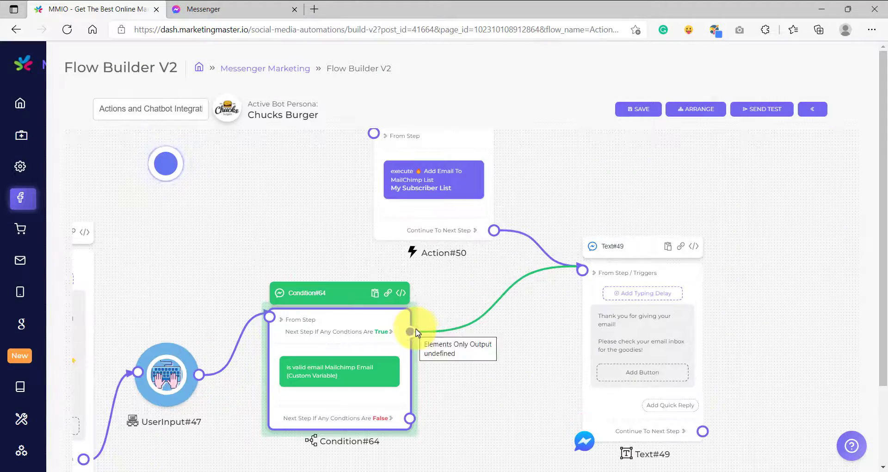
pyautogui.moveTo(557, 316); pyautogui.dragTo(532, 269)
pyautogui.moveTo(398, 199); pyautogui.dragTo(423, 154)
pyautogui.scroll(-8, 471, 244)
pyautogui.scroll(9, 503, 248)
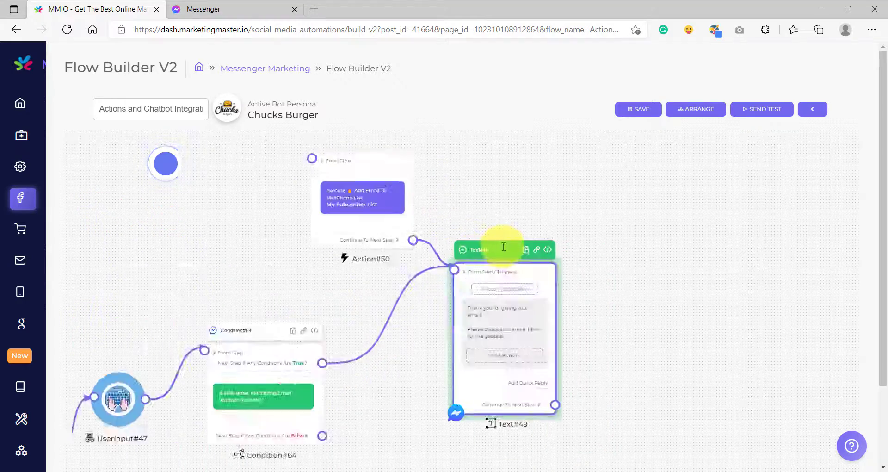
pyautogui.moveTo(458, 180); pyautogui.dragTo(486, 218)
# Step: Examine the Mailchimp action, the thank-you message and the condition's True branch in the flow
pyautogui.scroll(7, 408, 206)
pyautogui.scroll(-6, 549, 249)
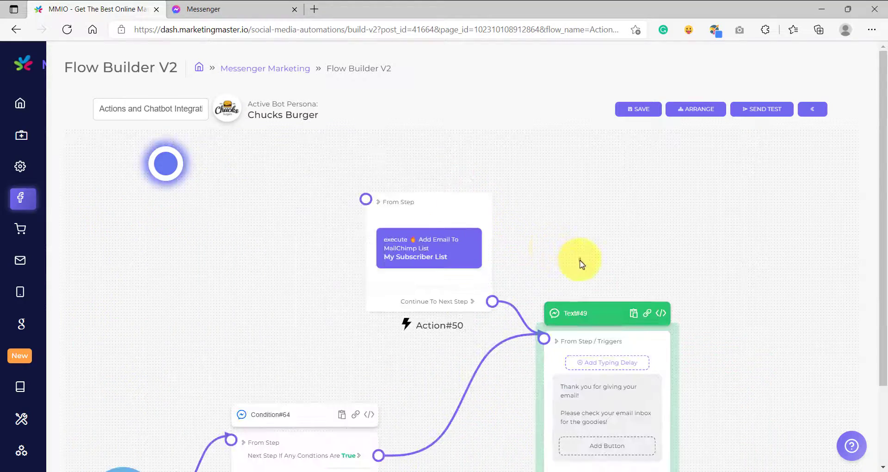
pyautogui.moveTo(580, 260); pyautogui.dragTo(528, 208)
pyautogui.moveTo(544, 284); pyautogui.dragTo(573, 287)
pyautogui.scroll(5, 558, 334)
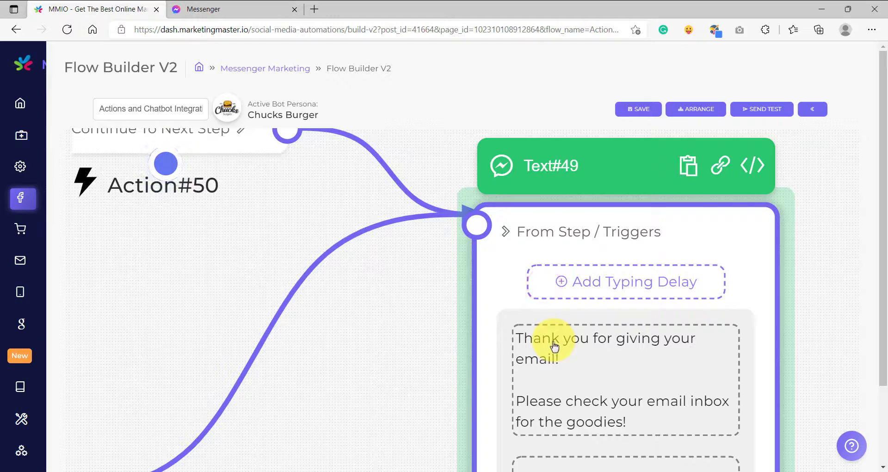
pyautogui.scroll(-6, 546, 356)
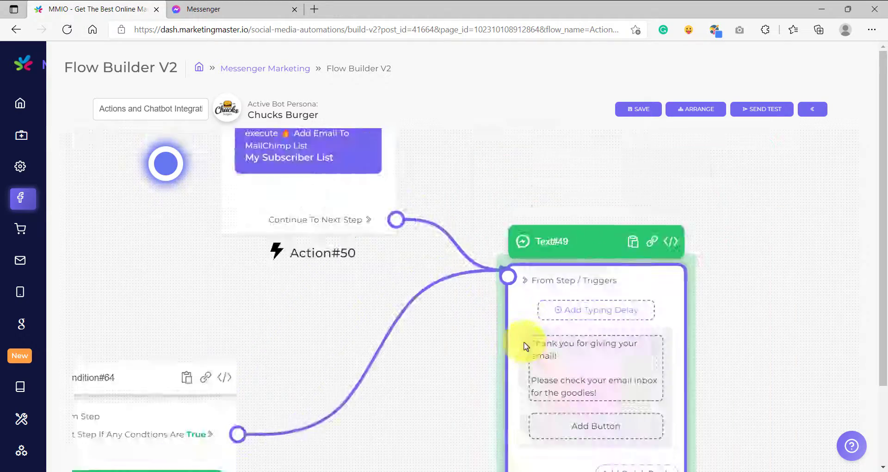
pyautogui.click(511, 217)
pyautogui.scroll(5, 451, 254)
pyautogui.scroll(-5, 445, 262)
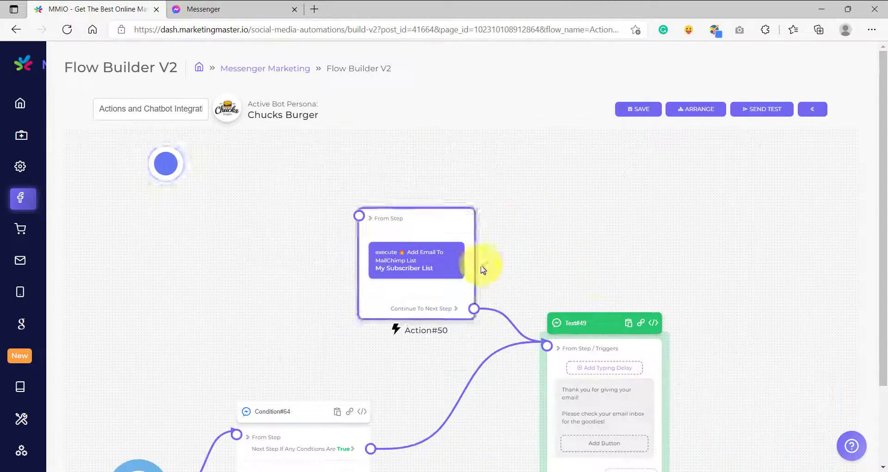
pyautogui.scroll(6, 527, 311)
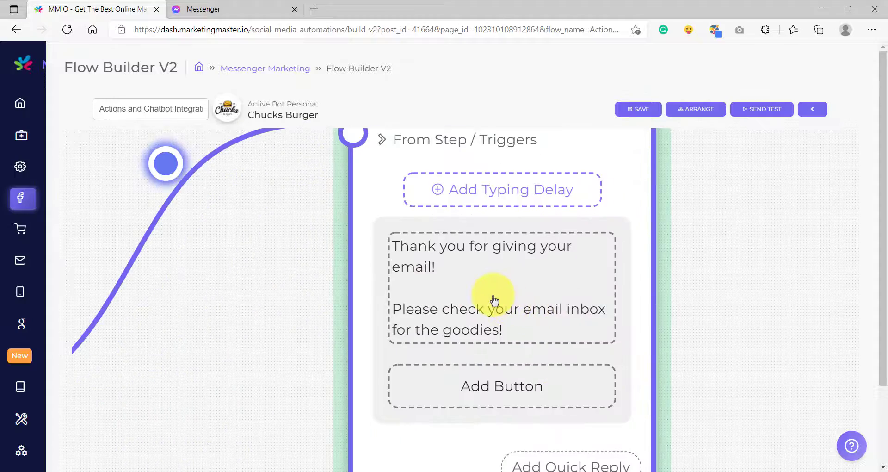
pyautogui.scroll(-5, 493, 295)
pyautogui.moveTo(331, 359); pyautogui.dragTo(584, 277)
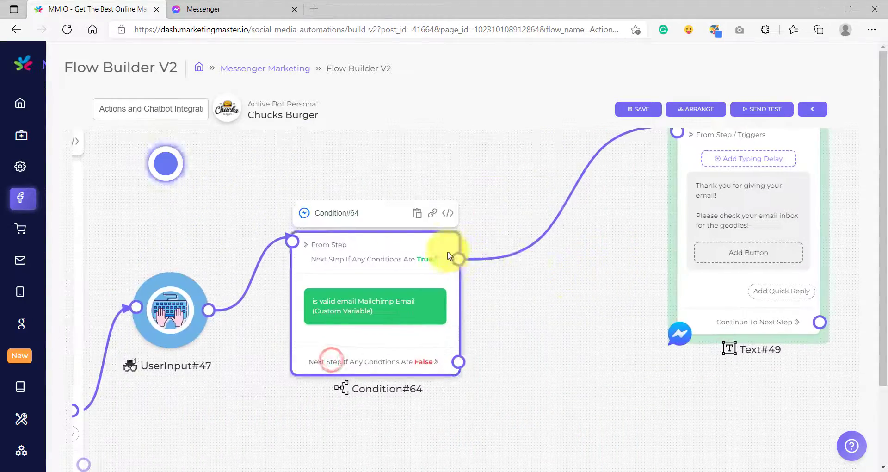
pyautogui.scroll(5, 438, 264)
pyautogui.click(430, 266)
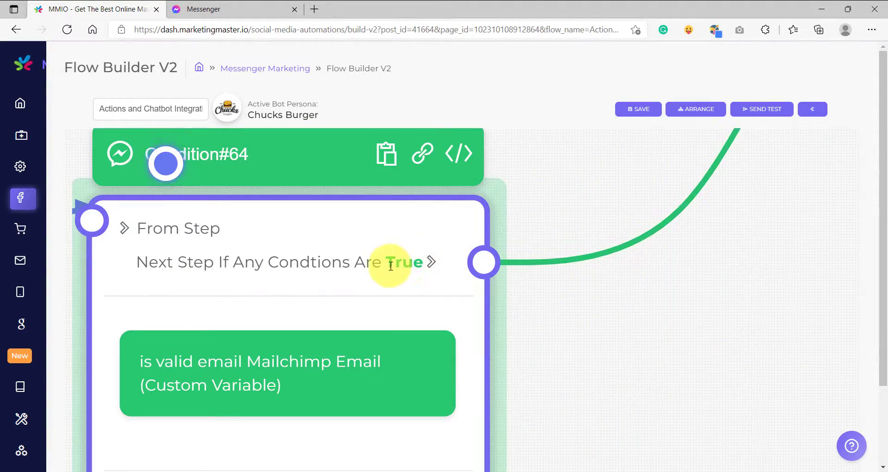
pyautogui.scroll(-5, 307, 271)
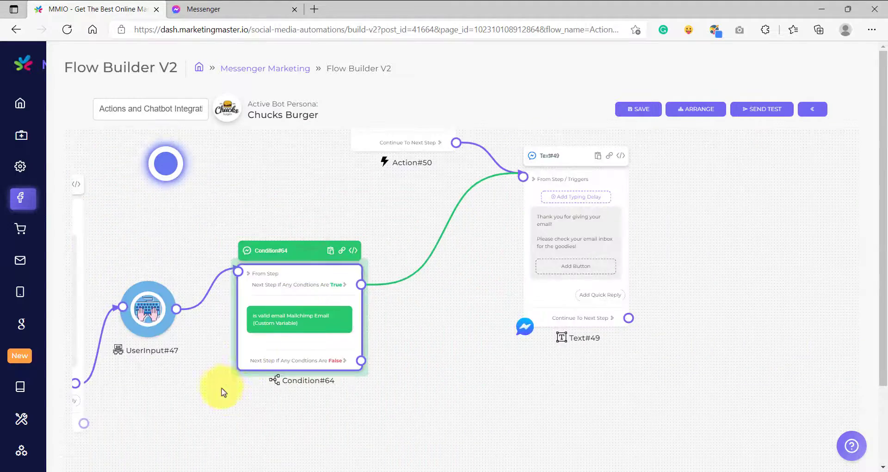
# Step: Add a Text element connected to the condition's False output
pyautogui.moveTo(418, 412); pyautogui.dragTo(526, 337)
pyautogui.moveTo(468, 285); pyautogui.dragTo(542, 350)
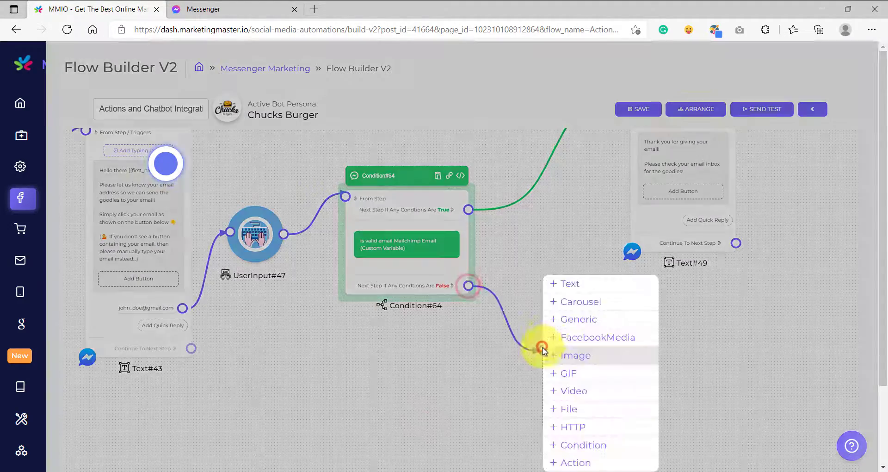
pyautogui.click(569, 284)
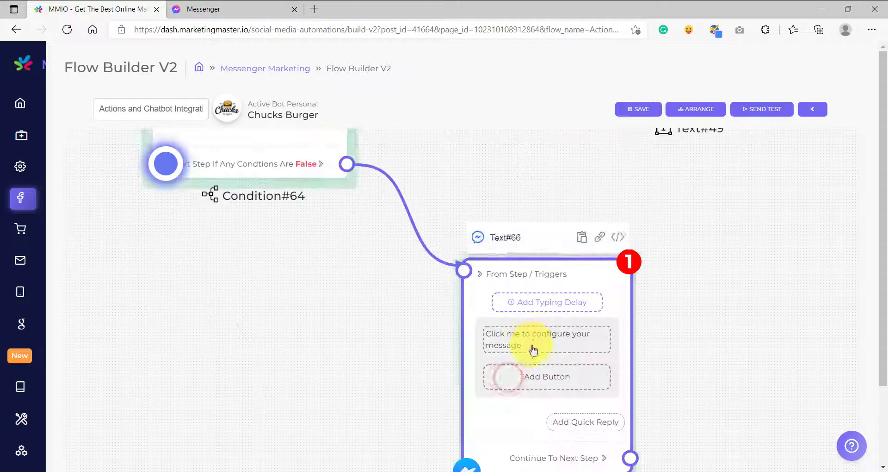
# Step: Set the new Text element's message to "You did not provide a valid email... please try again"
pyautogui.click(533, 350)
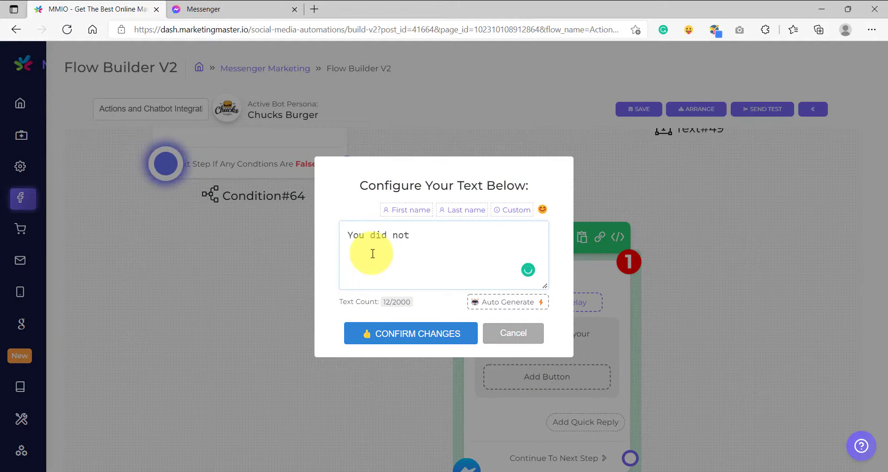
pyautogui.write('You did not provude a valid email... please try again')
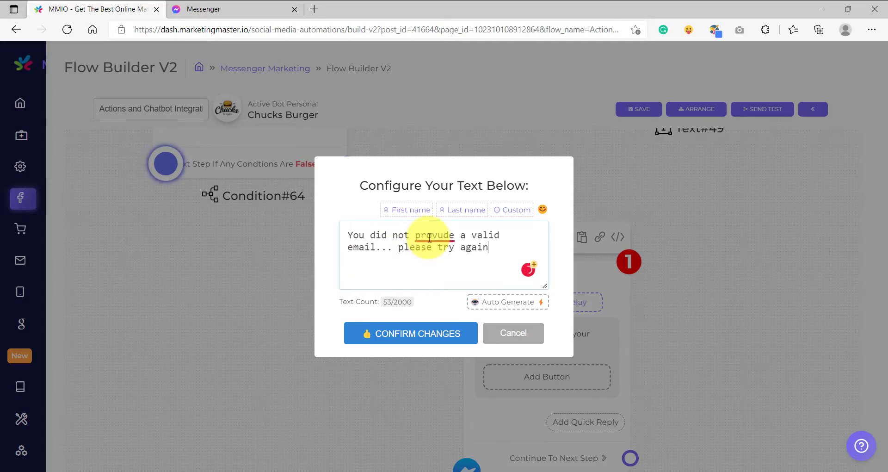
pyautogui.moveTo(429, 238)
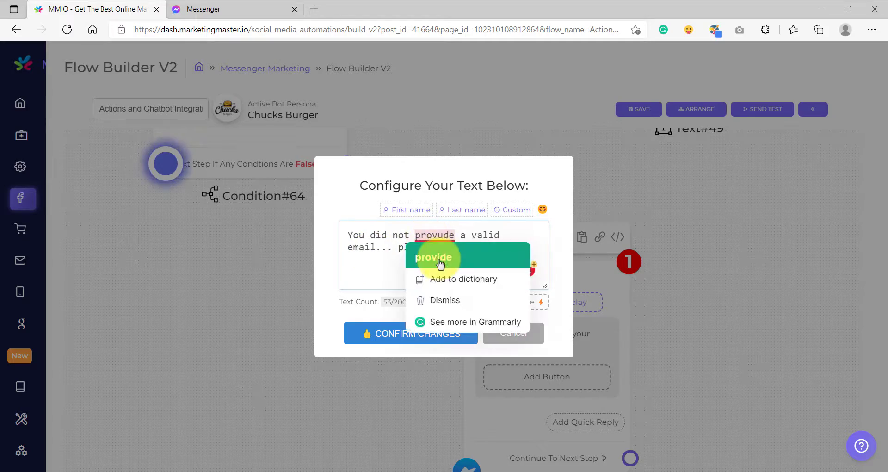
pyautogui.click(434, 255)
pyautogui.click(411, 332)
# Step: Connect the invalid-email Text element's next-step output back to the input of the opening Text element that asks for the email
pyautogui.scroll(-5, 402, 355)
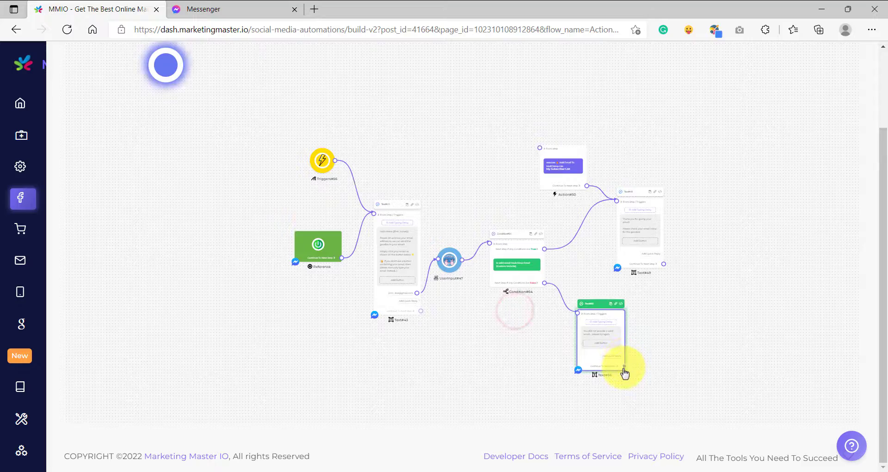
pyautogui.moveTo(623, 368); pyautogui.dragTo(374, 197)
pyautogui.scroll(5, 367, 193)
pyautogui.click(566, 189)
pyautogui.scroll(-5, 721, 359)
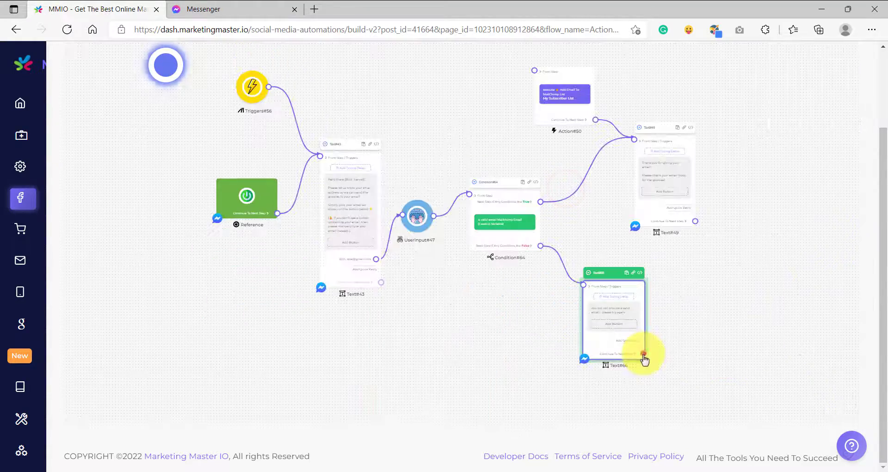
pyautogui.moveTo(644, 354); pyautogui.dragTo(322, 162)
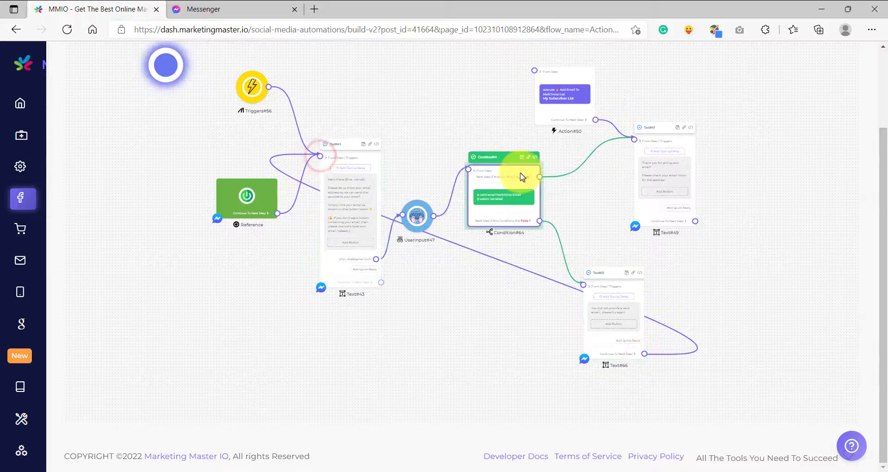
# Step: Examine the condition's True and False branches and the retry message's loop back to the opening email request
pyautogui.scroll(5, 356, 172)
pyautogui.scroll(-5, 409, 231)
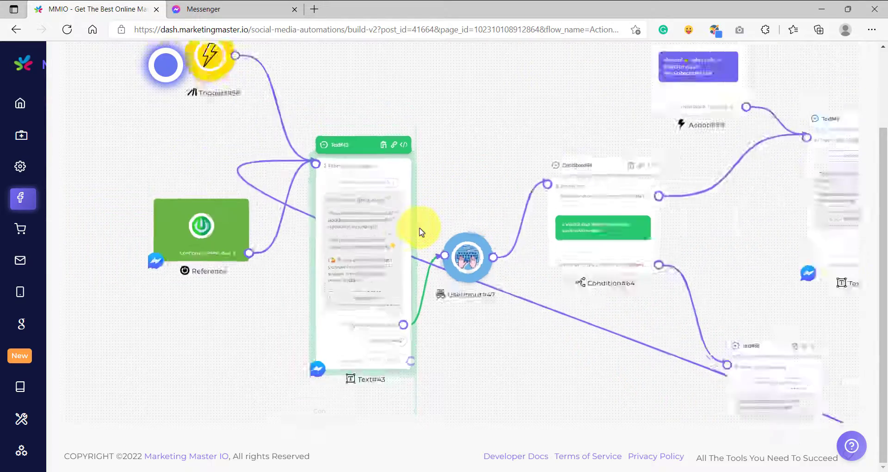
pyautogui.scroll(4, 387, 300)
pyautogui.scroll(-2, 407, 305)
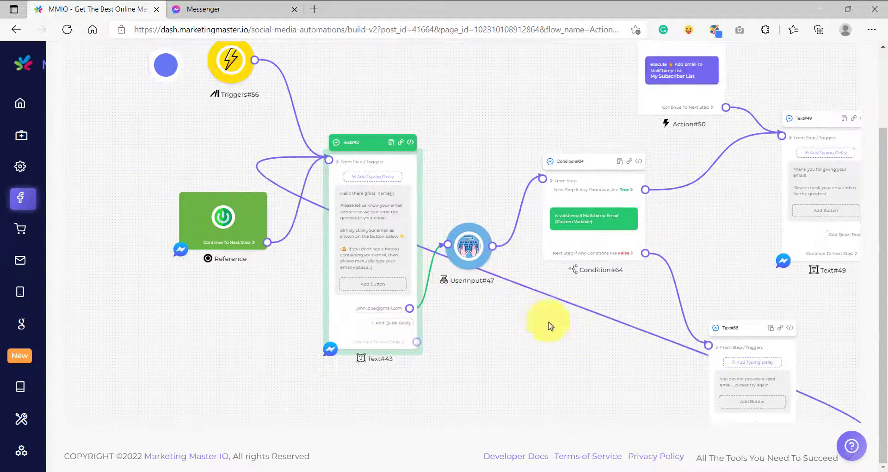
pyautogui.moveTo(613, 341); pyautogui.dragTo(499, 373)
pyautogui.moveTo(595, 287); pyautogui.dragTo(566, 230)
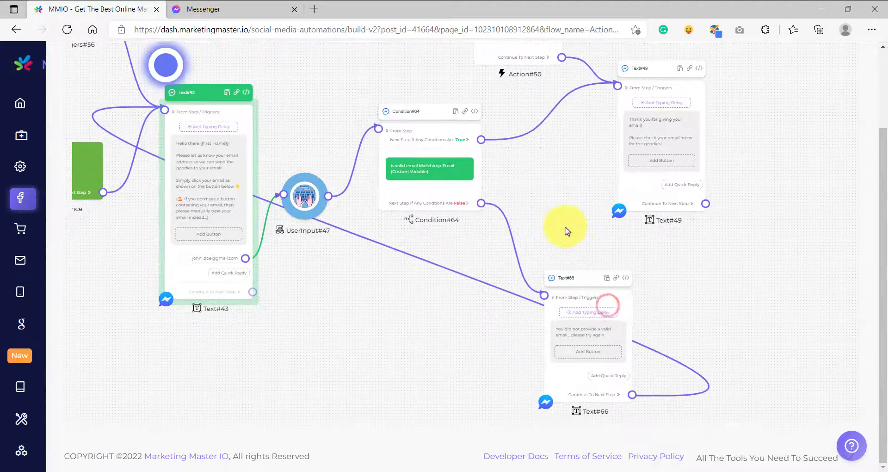
pyautogui.click(511, 299)
pyautogui.moveTo(586, 133); pyautogui.dragTo(444, 289)
pyautogui.click(509, 263)
pyautogui.moveTo(393, 345); pyautogui.dragTo(485, 289)
pyautogui.click(424, 257)
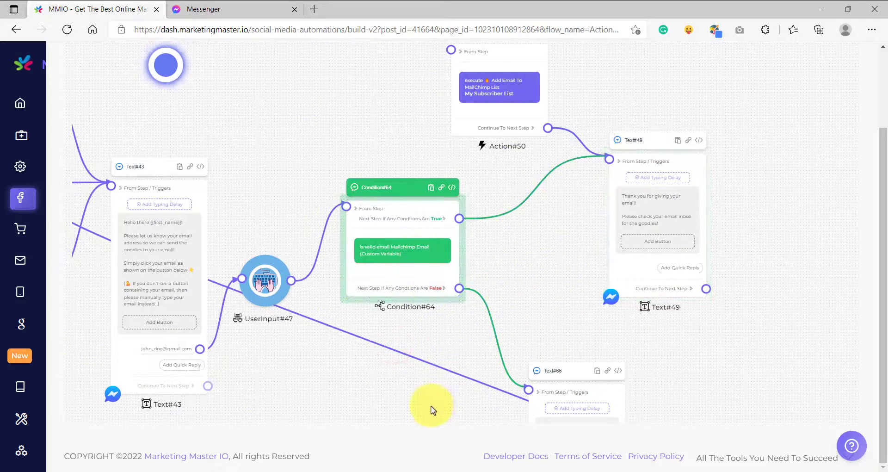
pyautogui.moveTo(430, 405); pyautogui.dragTo(377, 243)
pyautogui.scroll(1, 504, 272)
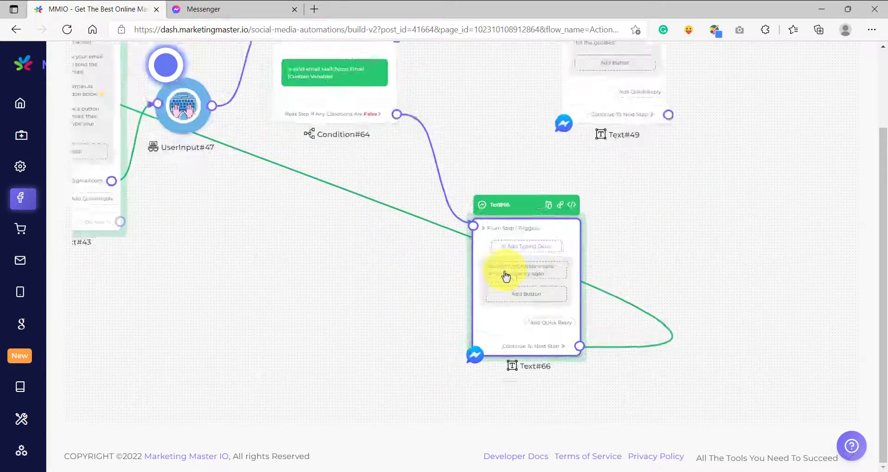
pyautogui.scroll(3, 506, 276)
pyautogui.scroll(-5, 571, 278)
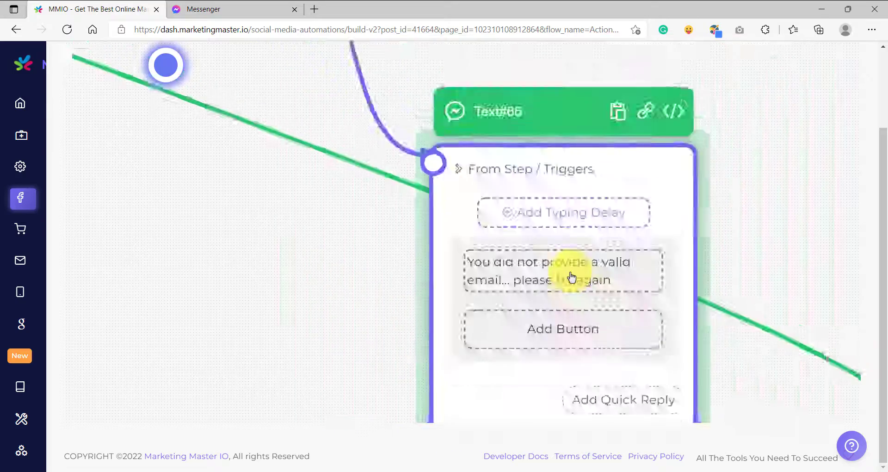
pyautogui.moveTo(303, 222); pyautogui.dragTo(569, 333)
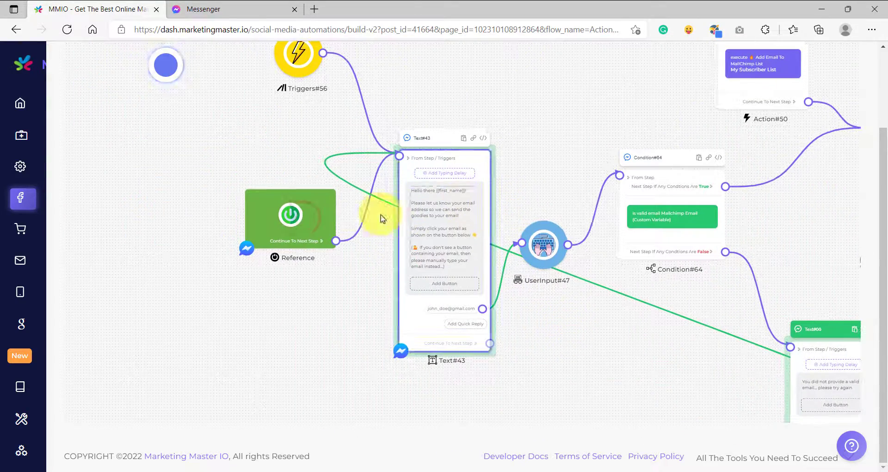
# Step: Reposition the Reference element and the opening Text element lower in the flow to make room for the loop connection
pyautogui.click(318, 201)
pyautogui.moveTo(466, 158); pyautogui.dragTo(446, 182)
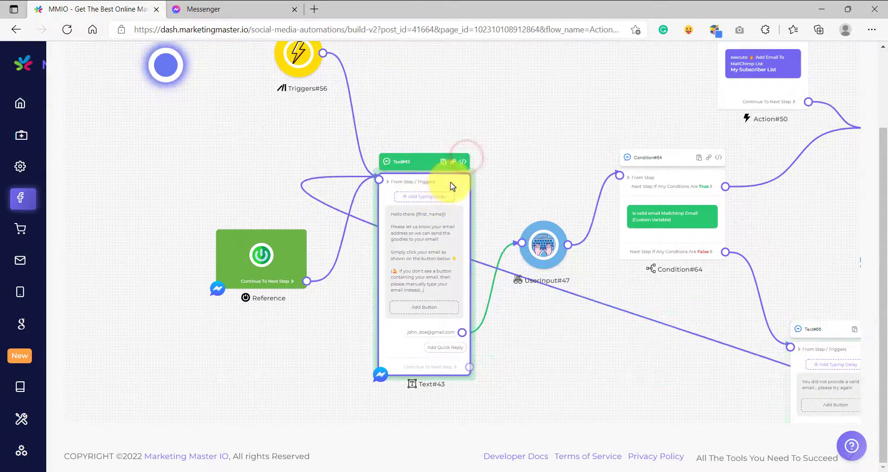